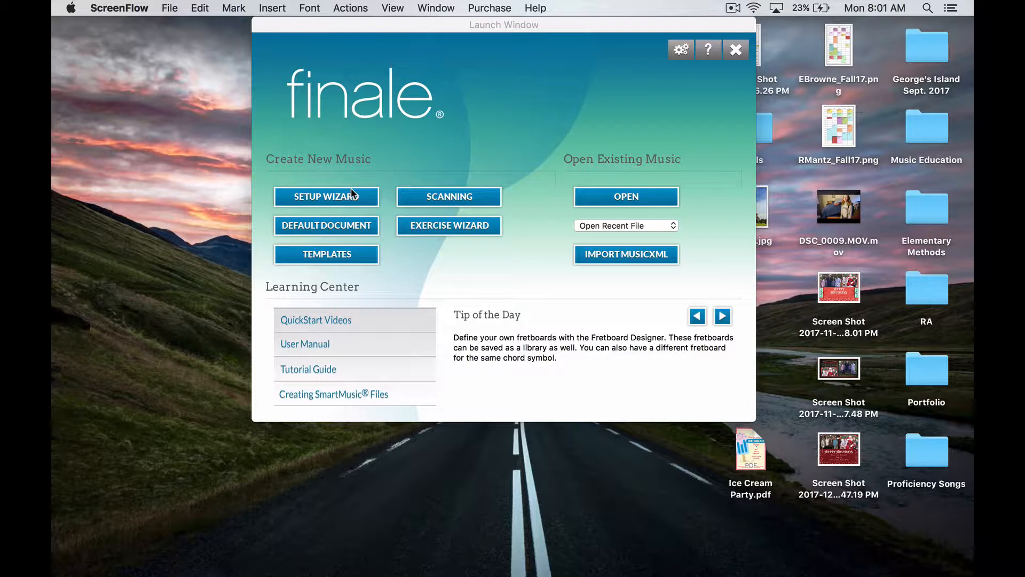
Start a new score with the Setup Wizard and add a single Blank Staff instrument
left_click(352, 194)
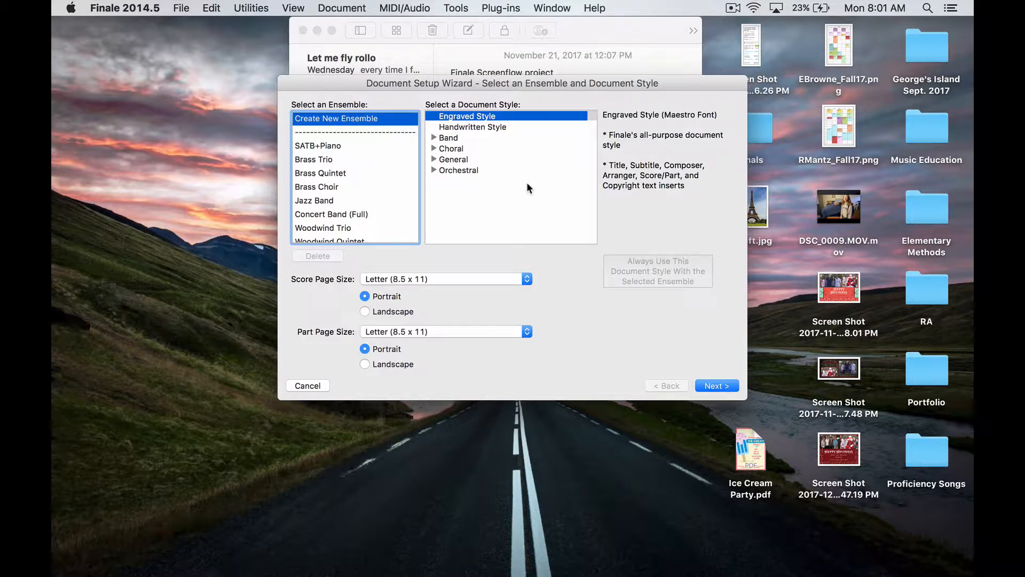
left_click(725, 386)
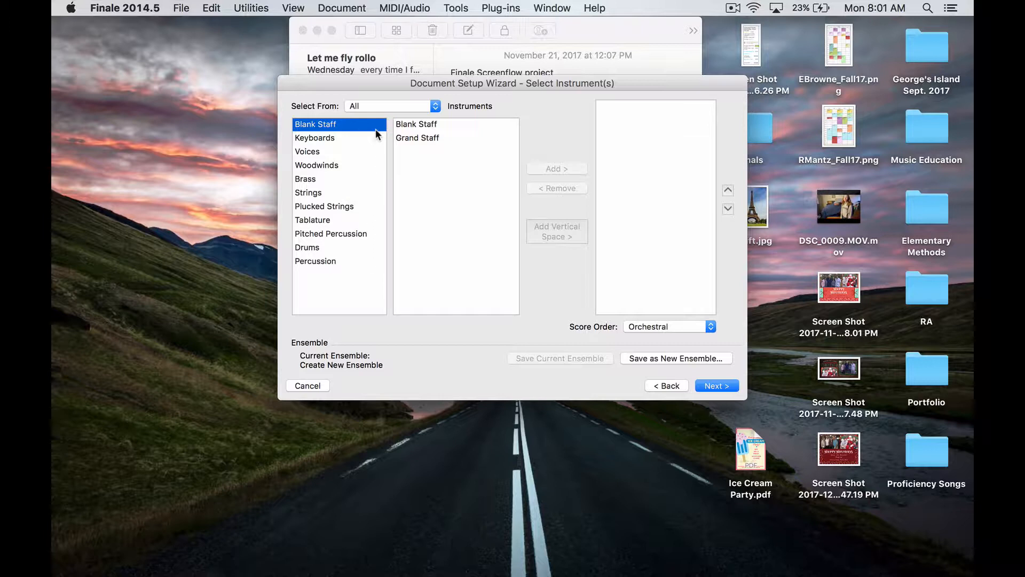
left_click(408, 123)
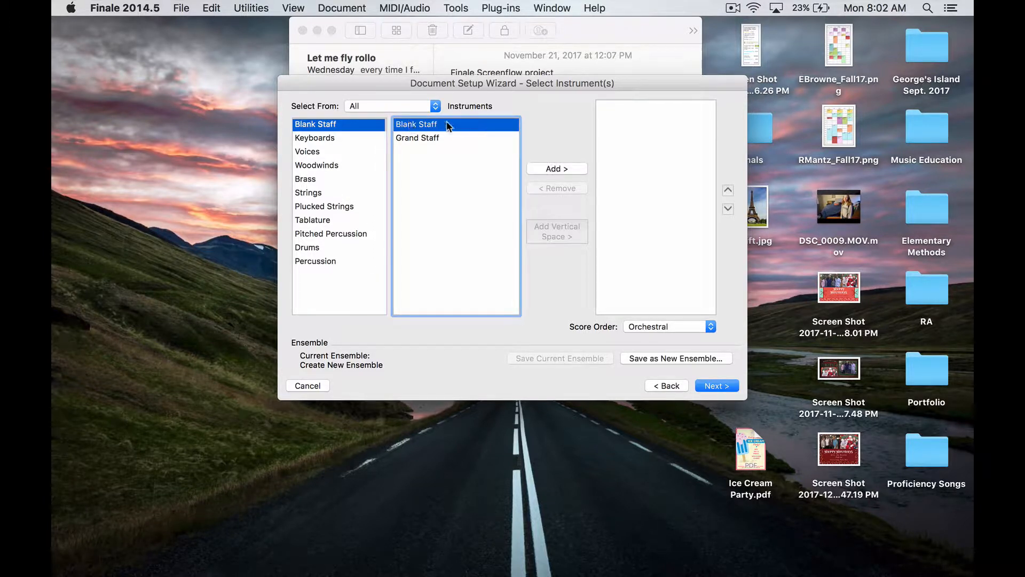
left_click(555, 169)
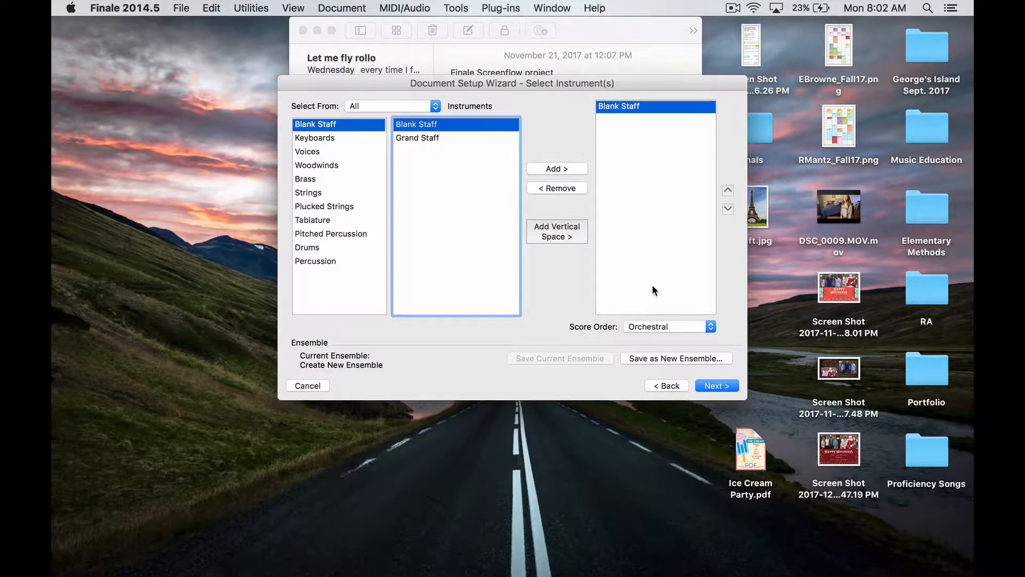
left_click(713, 386)
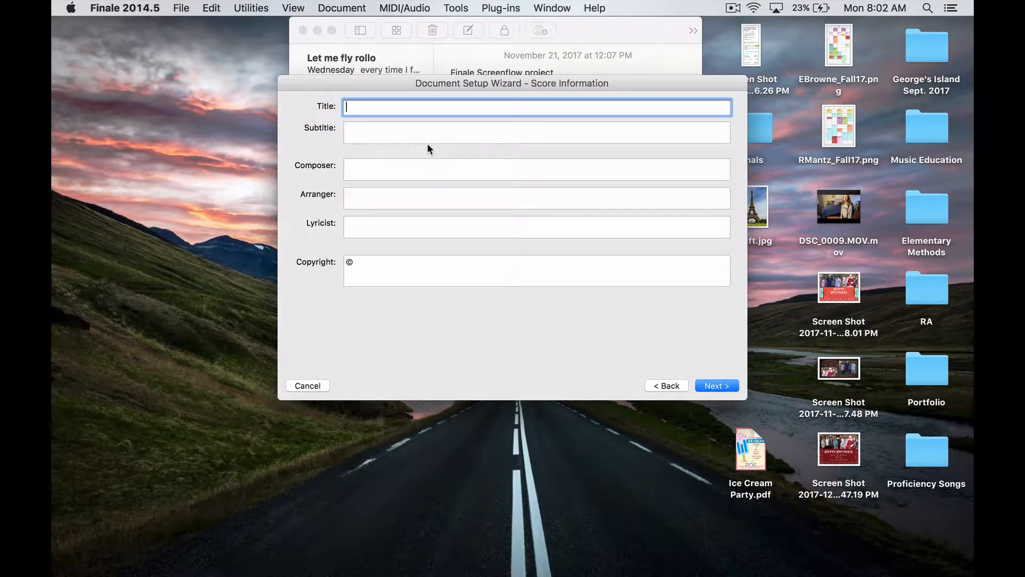
Enter the score title Composition project and fill in the composer's name
type("Composition project")
left_click(358, 165)
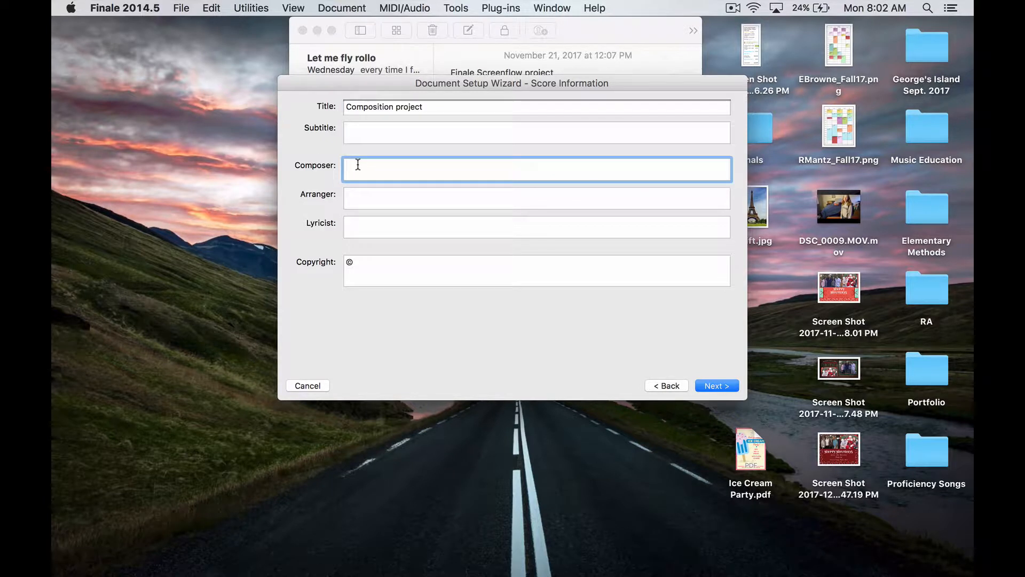
type("Ms. Emily")
Finish the Setup Wizard with the default score settings
left_click(708, 385)
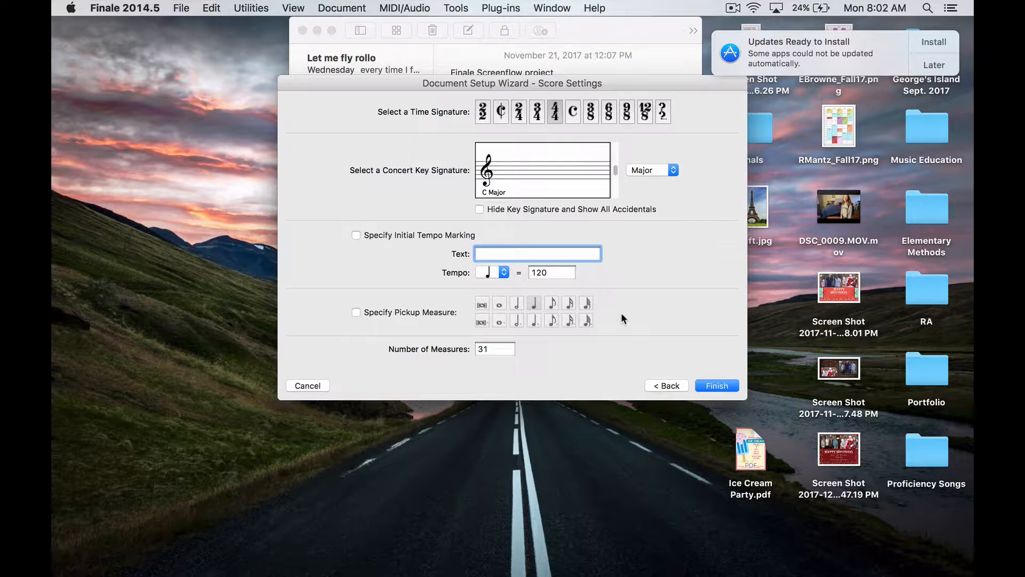
left_click(711, 385)
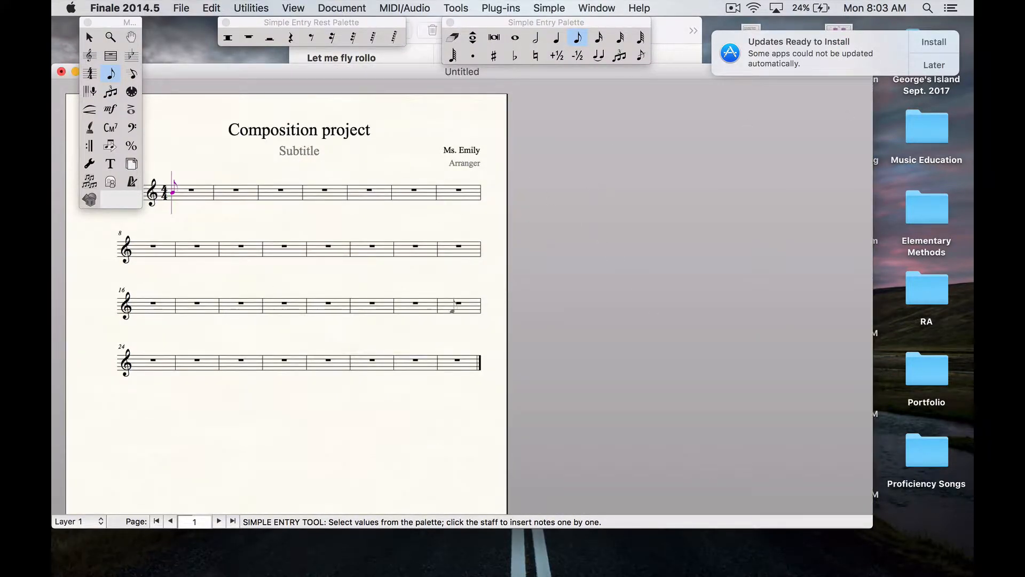
left_click_drag(179, 75, 286, 72)
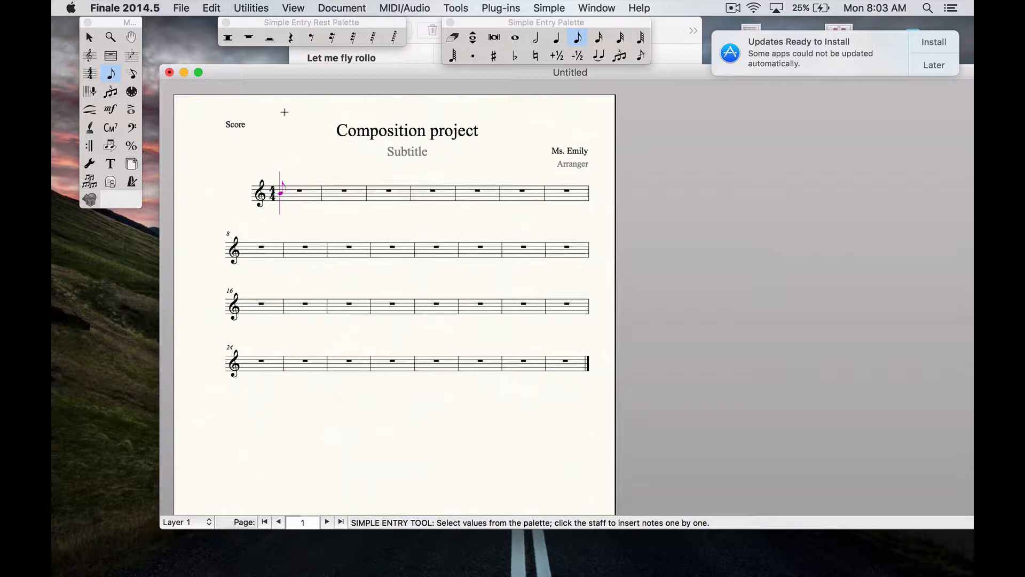
Lock the layout at 4 measures per system for all measures with Fit Measures
left_click(264, 4)
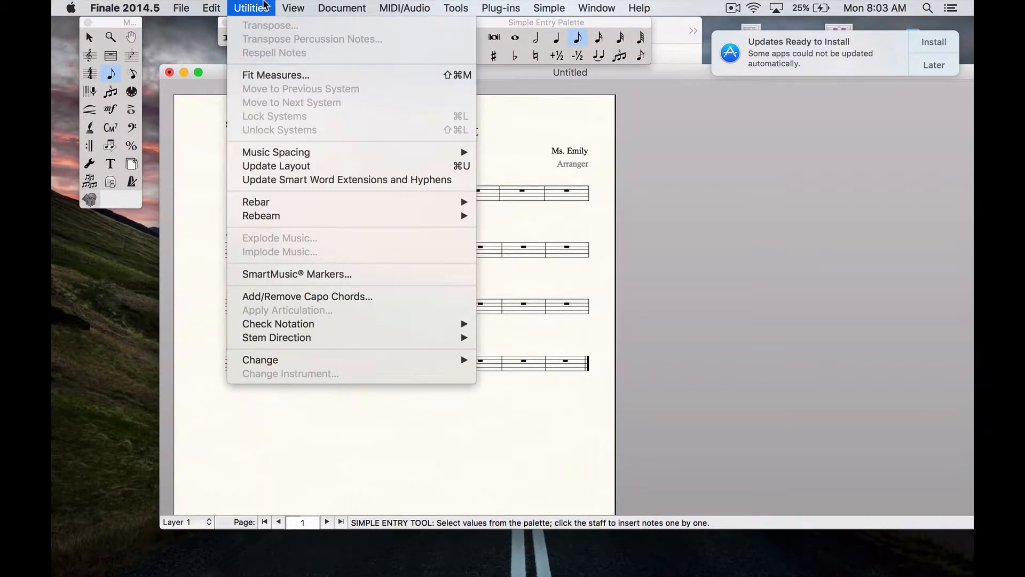
left_click(287, 75)
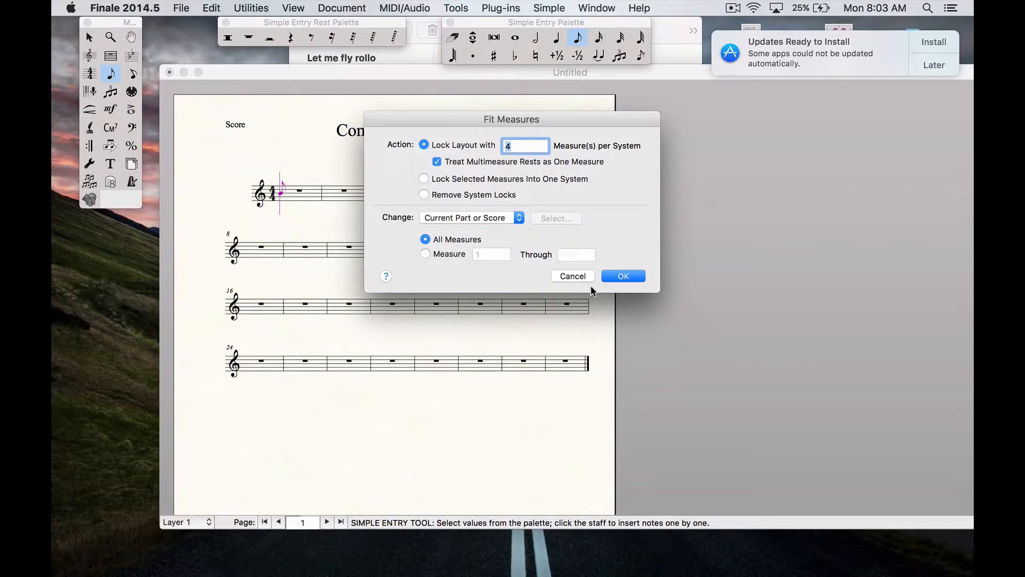
left_click(626, 276)
scroll(661, 297, "down", 5)
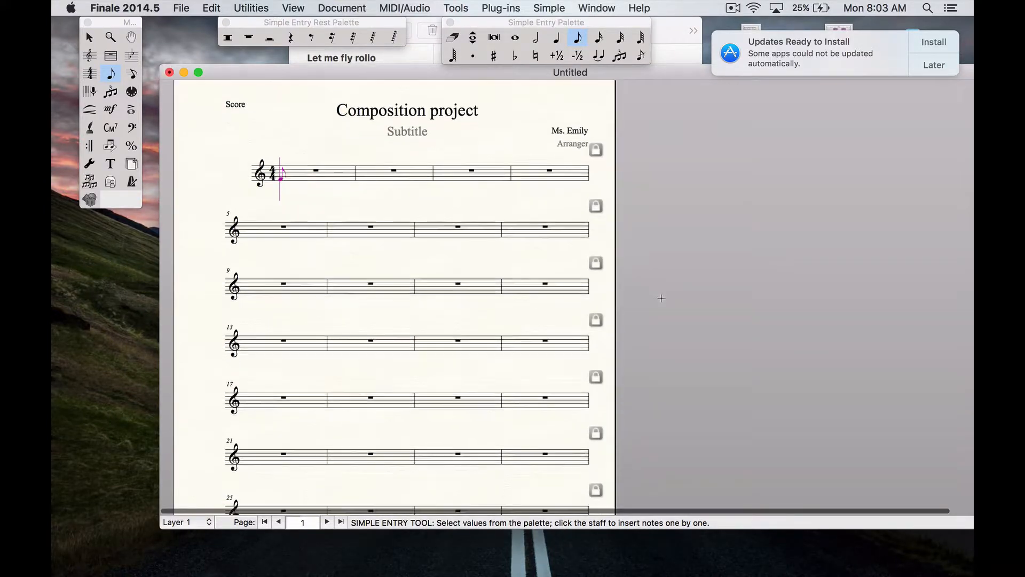
scroll(661, 298, "down", 2)
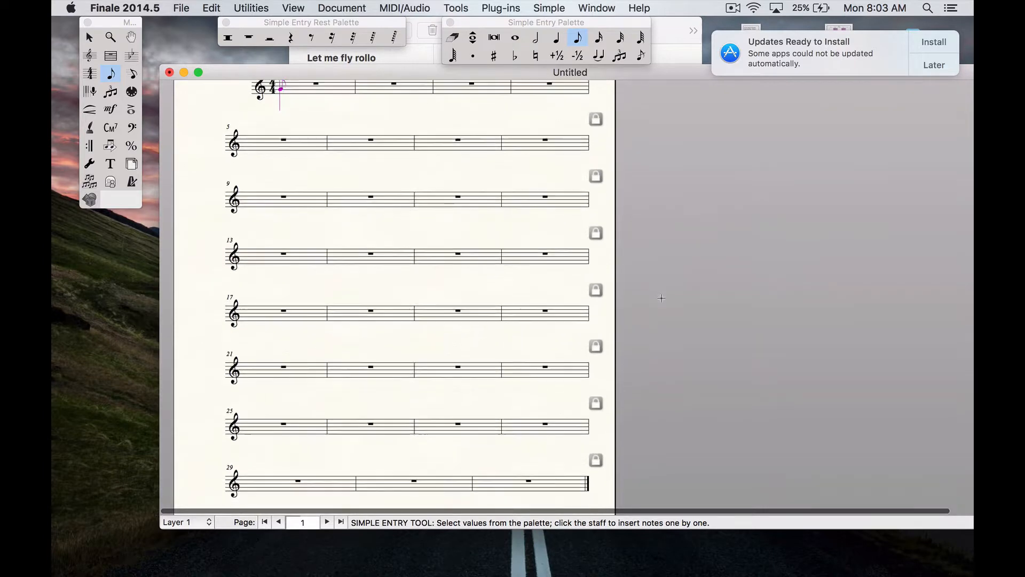
scroll(662, 298, "up", 2)
scroll(662, 298, "up", 3)
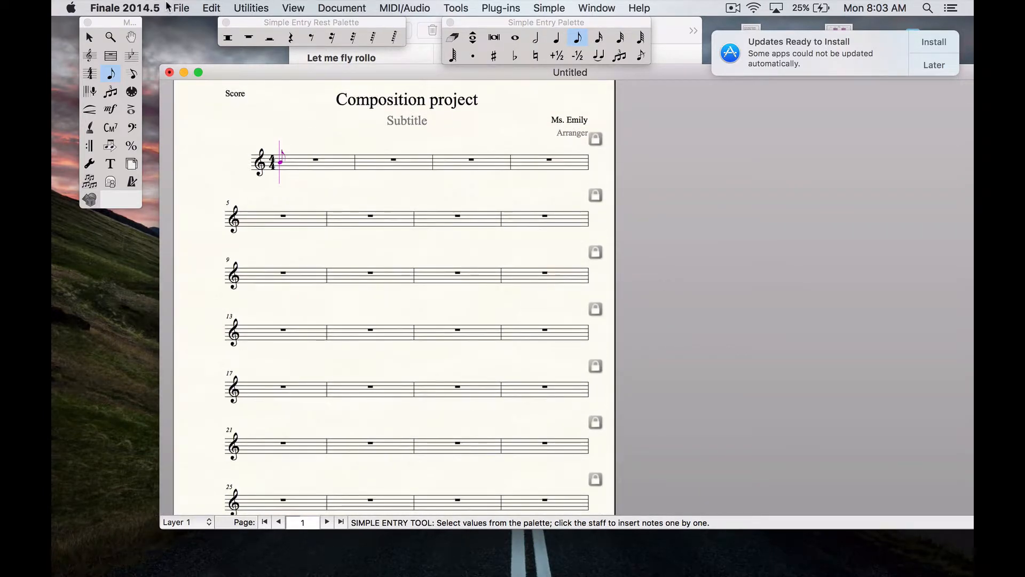
Give measure 8 a double barline with the Measure tool
left_click(105, 57)
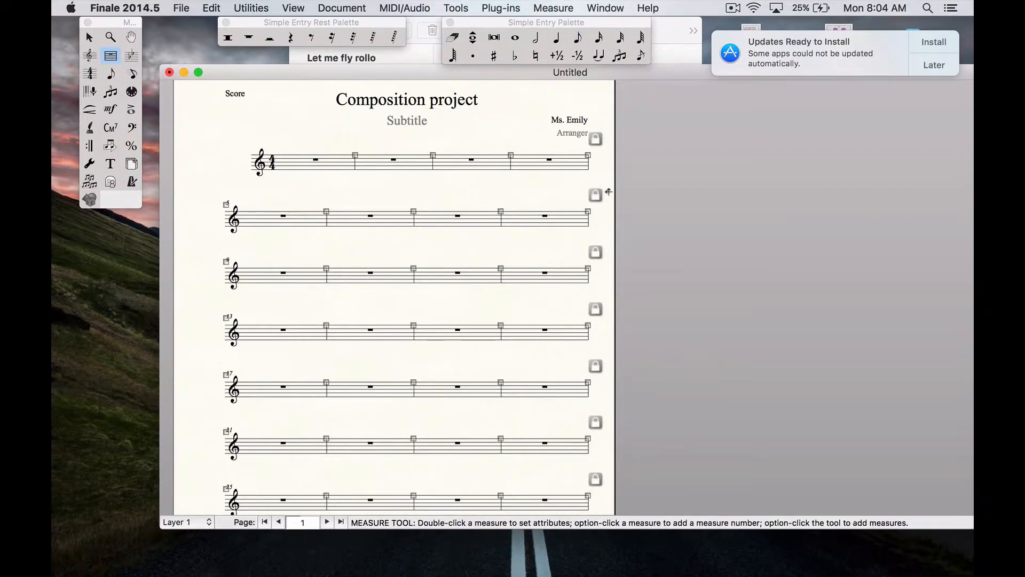
double_click(551, 224)
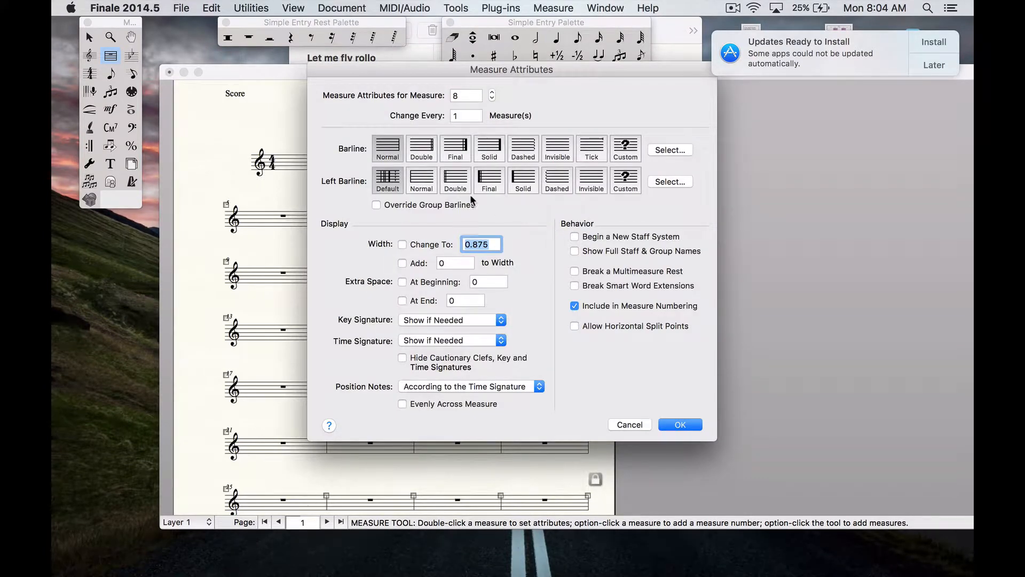
left_click(415, 153)
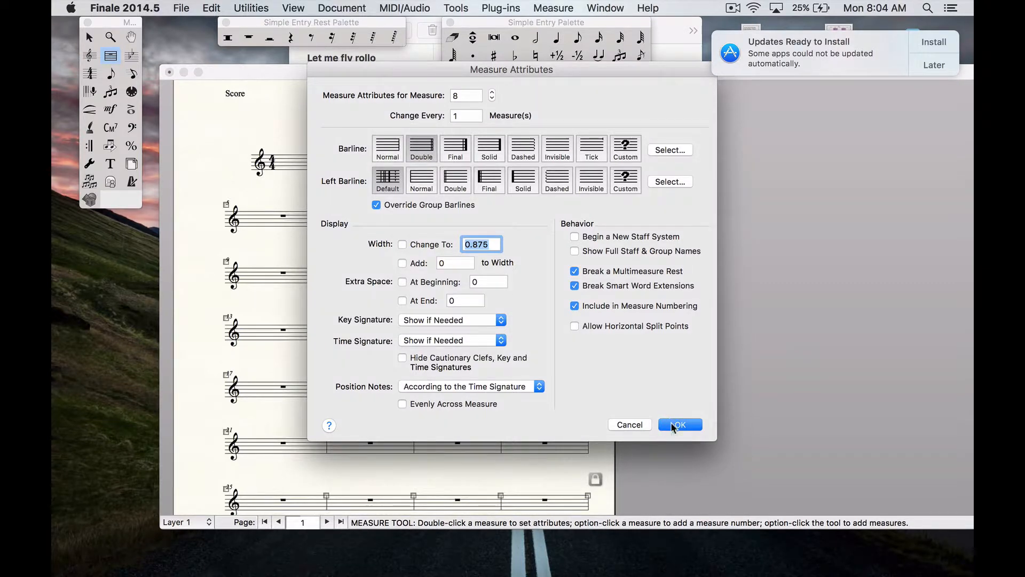
left_click(674, 424)
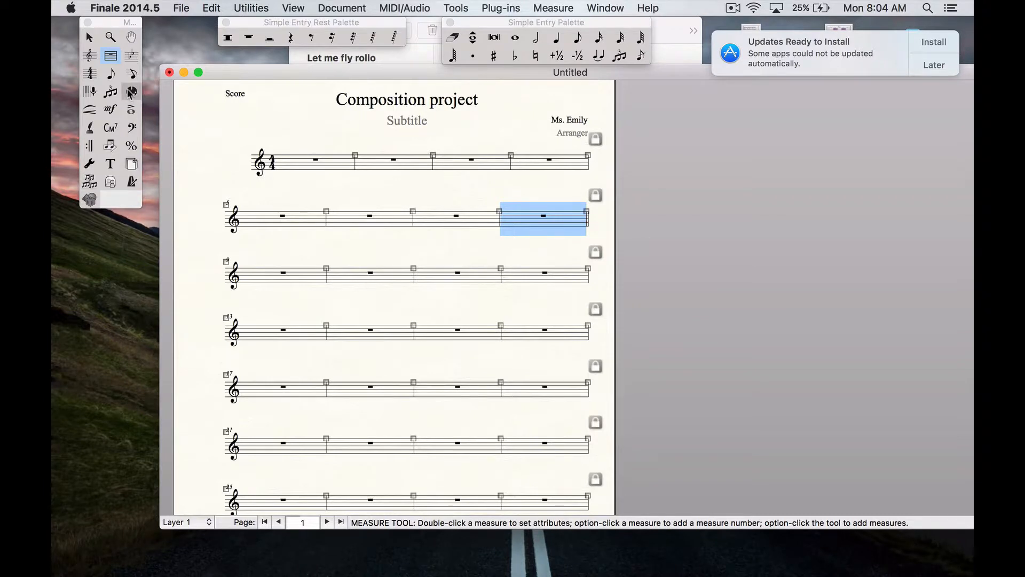
Give measure 16 a double barline
scroll(406, 351, "down", 1)
scroll(406, 351, "down", 2)
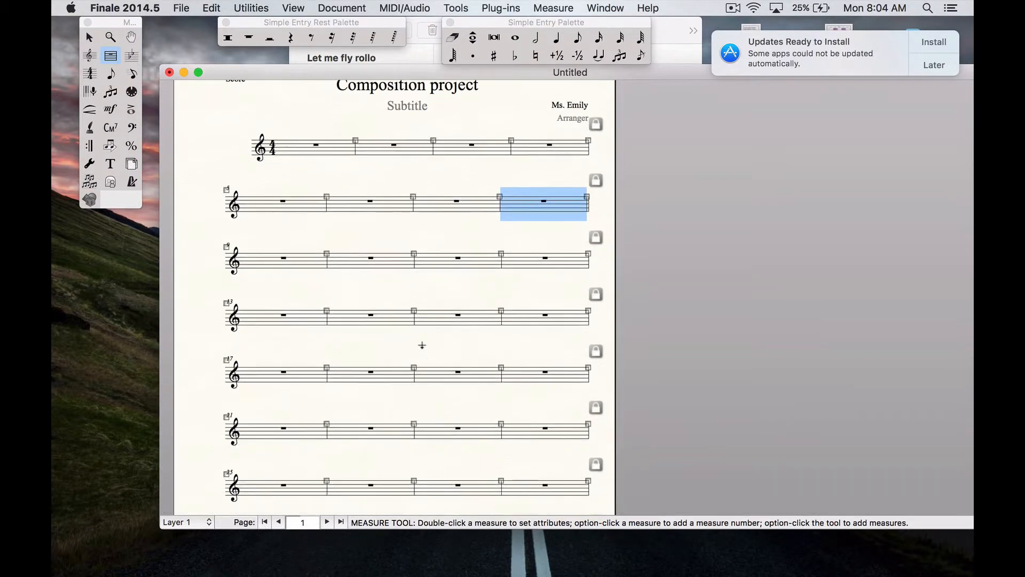
left_click(521, 319)
right_click(521, 320)
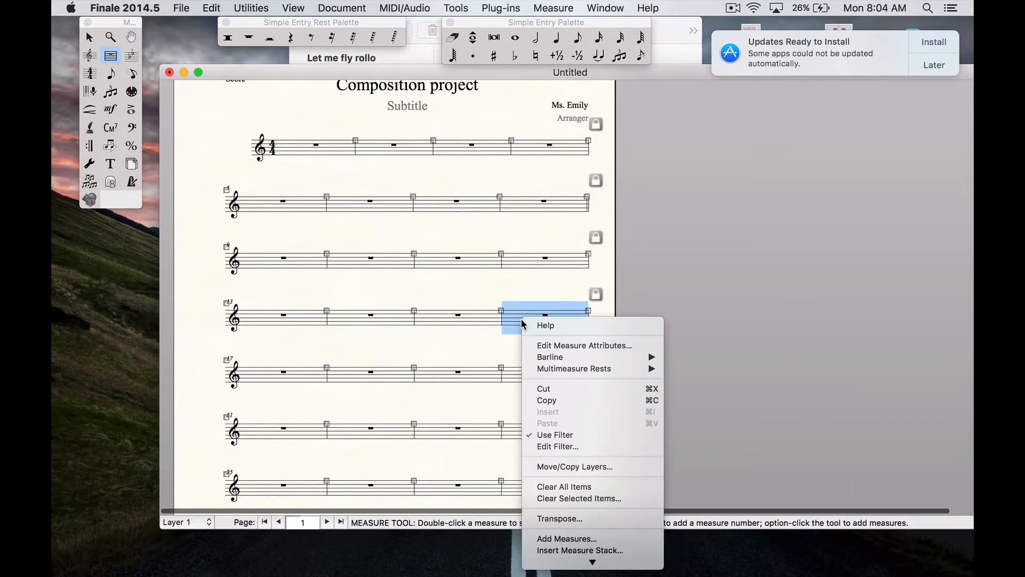
left_click(518, 317)
double_click(518, 317)
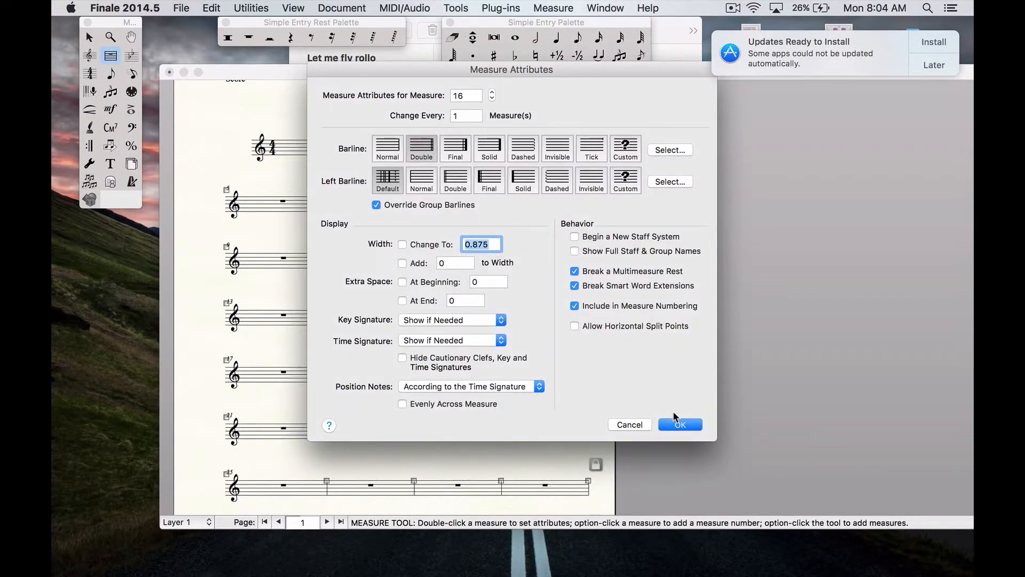
left_click(676, 424)
Give measure 24 a final barline
scroll(541, 391, "down", 1)
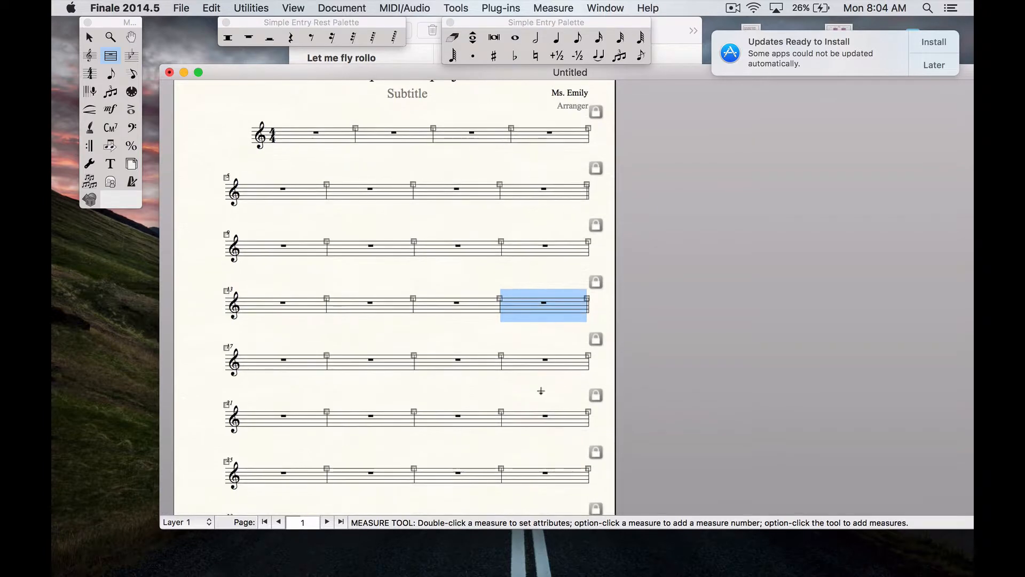
left_click(543, 417)
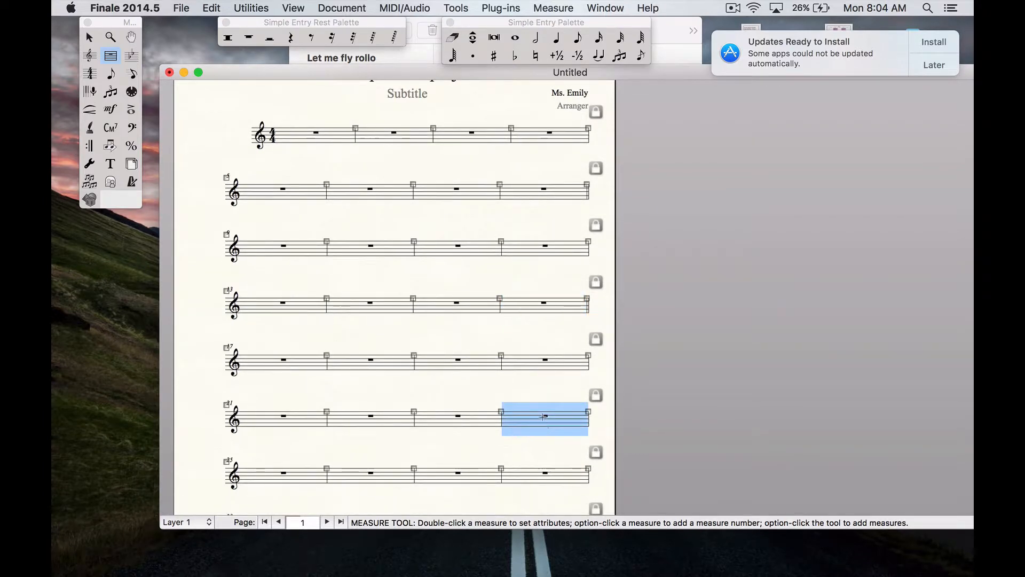
double_click(543, 416)
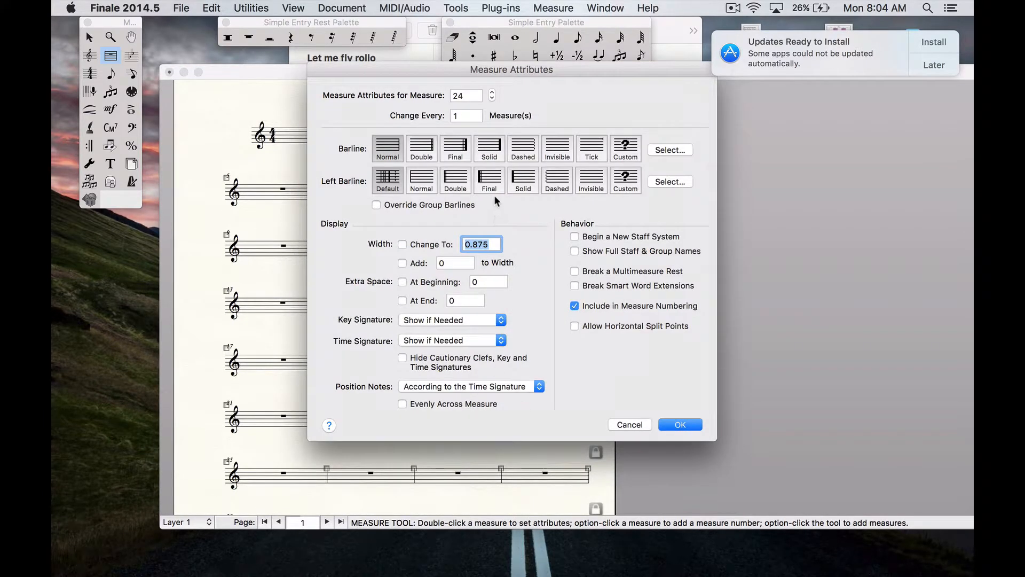
left_click(462, 153)
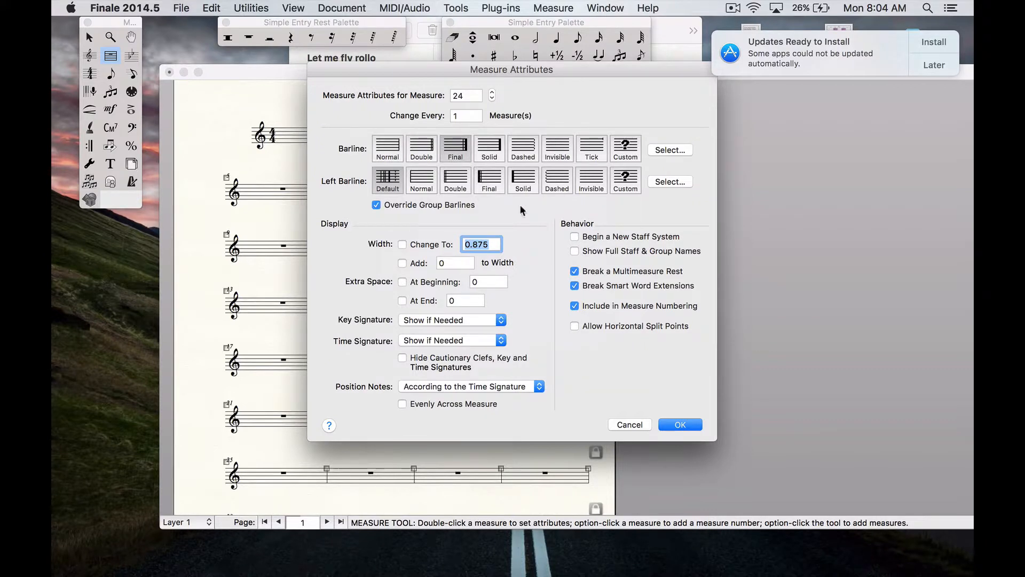
left_click(680, 424)
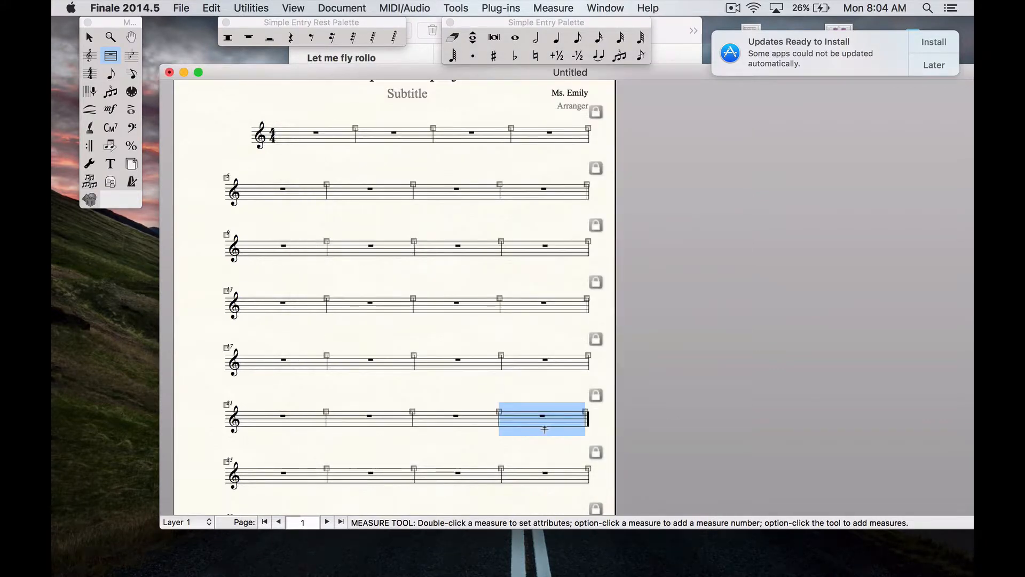
Select measures 25 through 31 and delete them
scroll(544, 428, "down", 3)
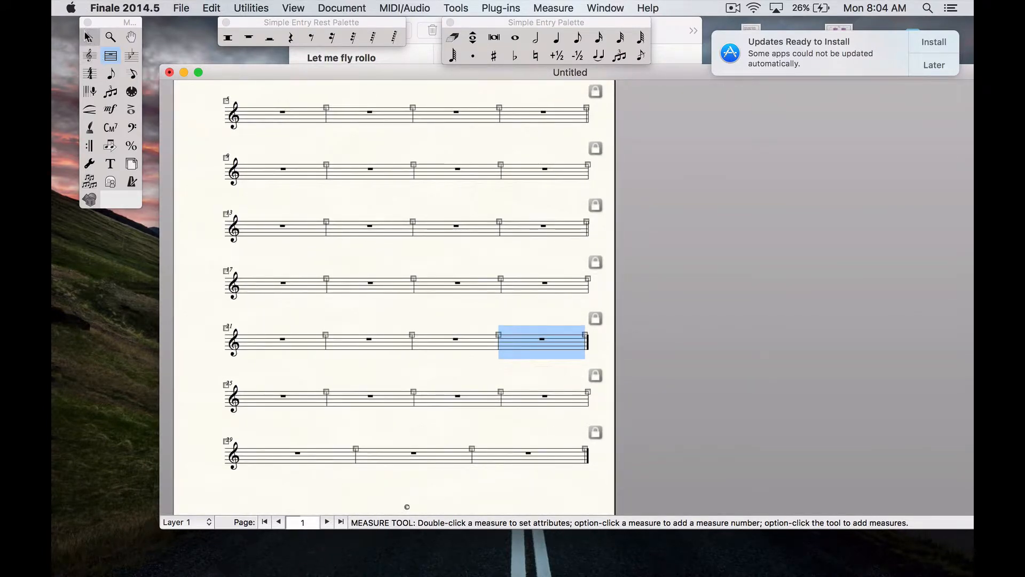
left_click(89, 37)
left_click(276, 396)
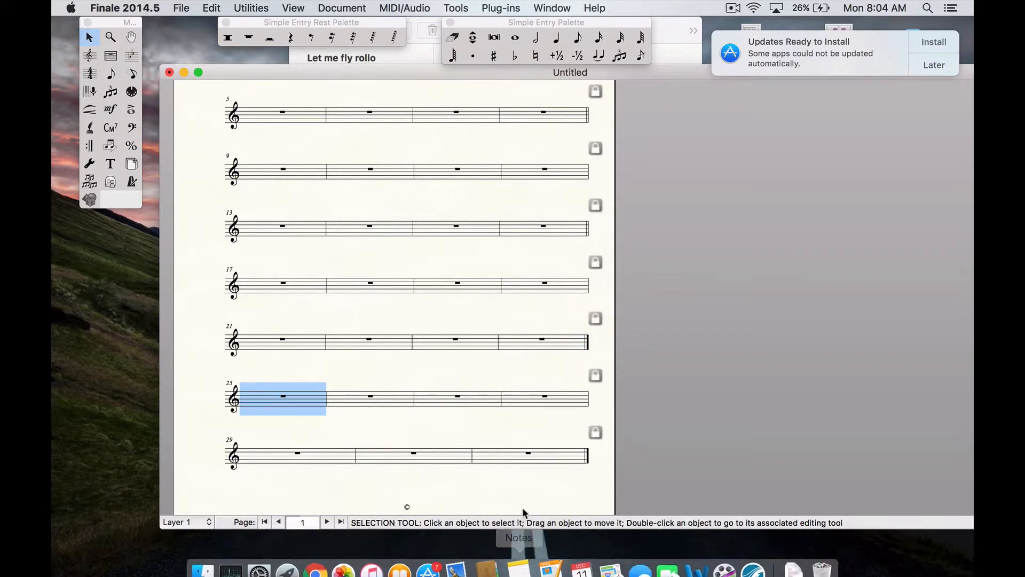
left_click(560, 454)
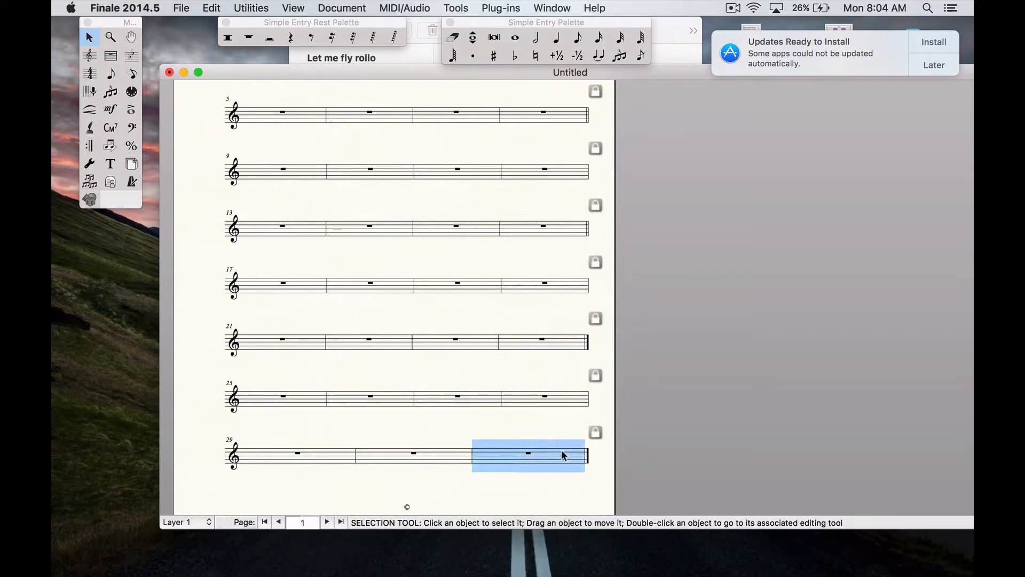
left_click(309, 402)
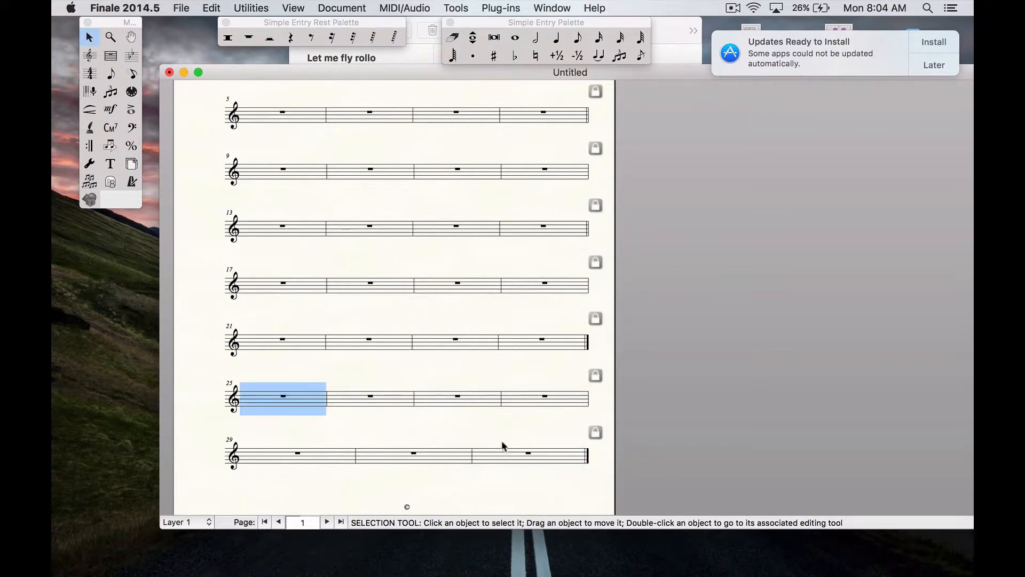
left_click(507, 454, "shift")
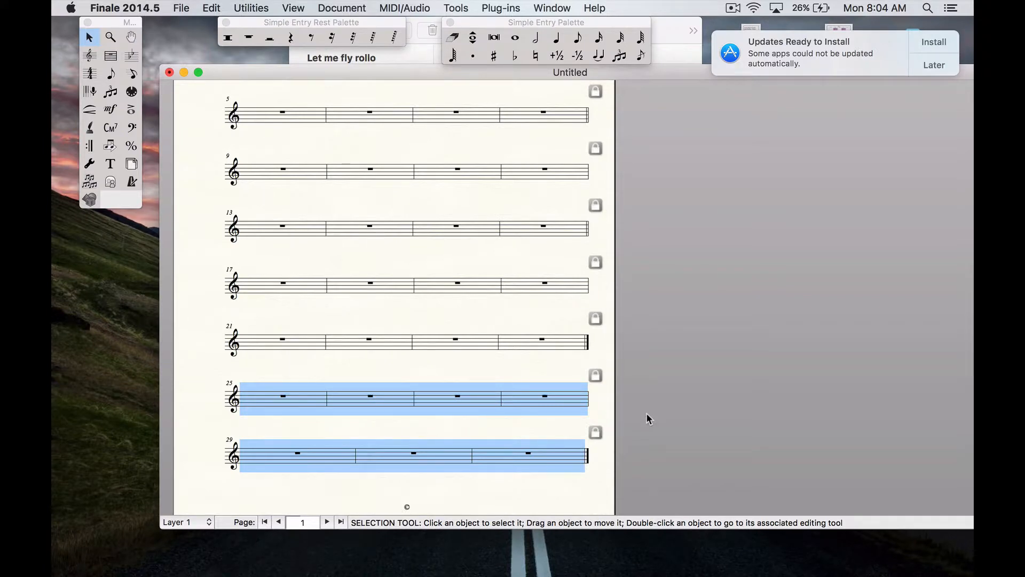
key("Delete")
Add a backward repeat barline at the end of measure 8, set to play the section 2 times
scroll(472, 354, "up", 2)
scroll(473, 355, "up", 3)
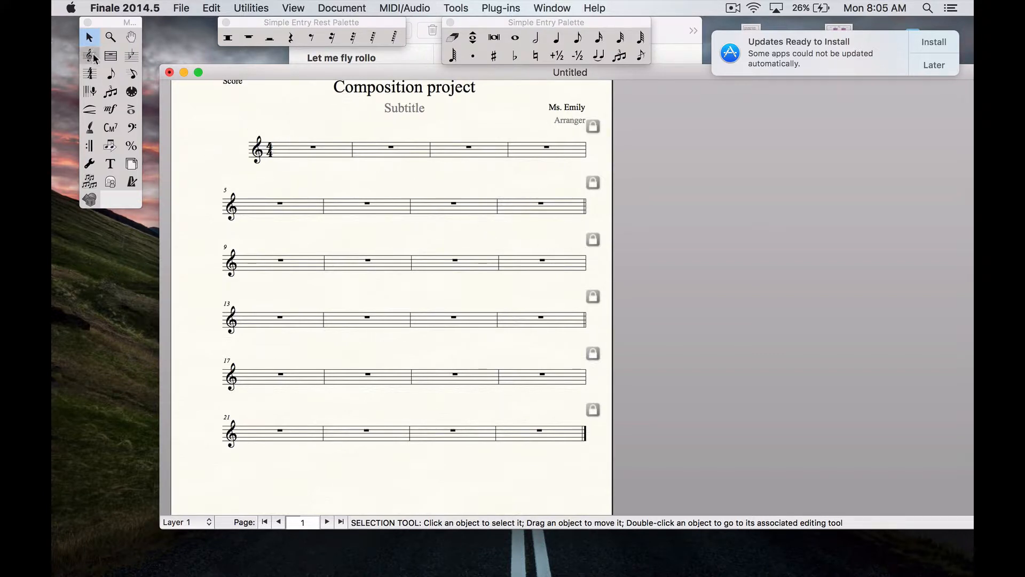
left_click(95, 153)
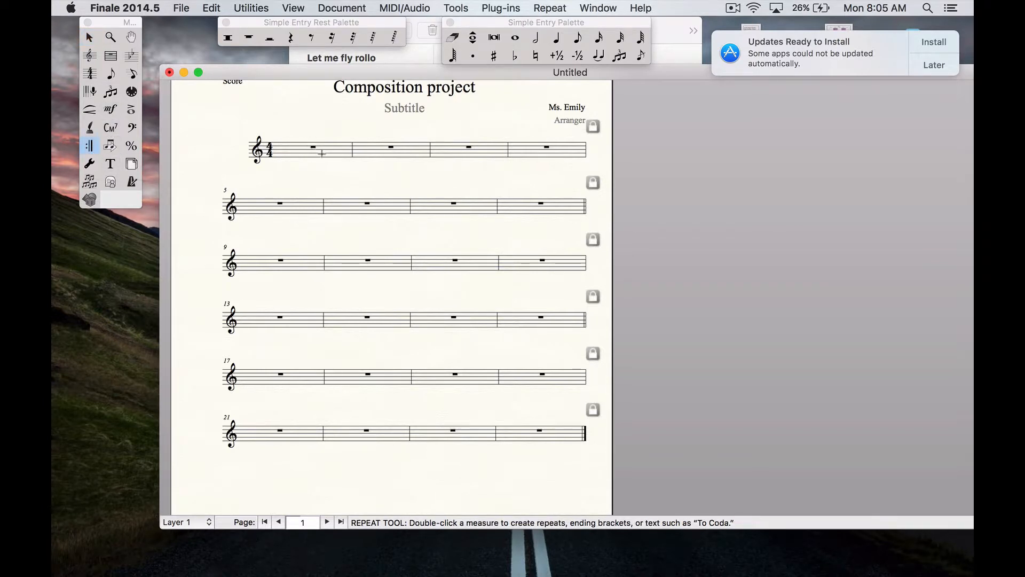
double_click(522, 205)
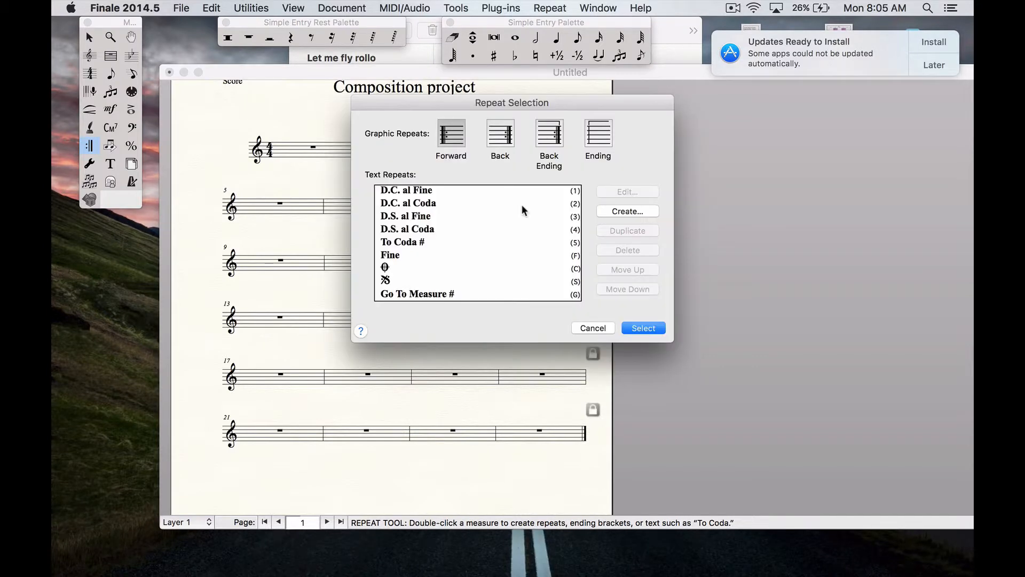
left_click(499, 142)
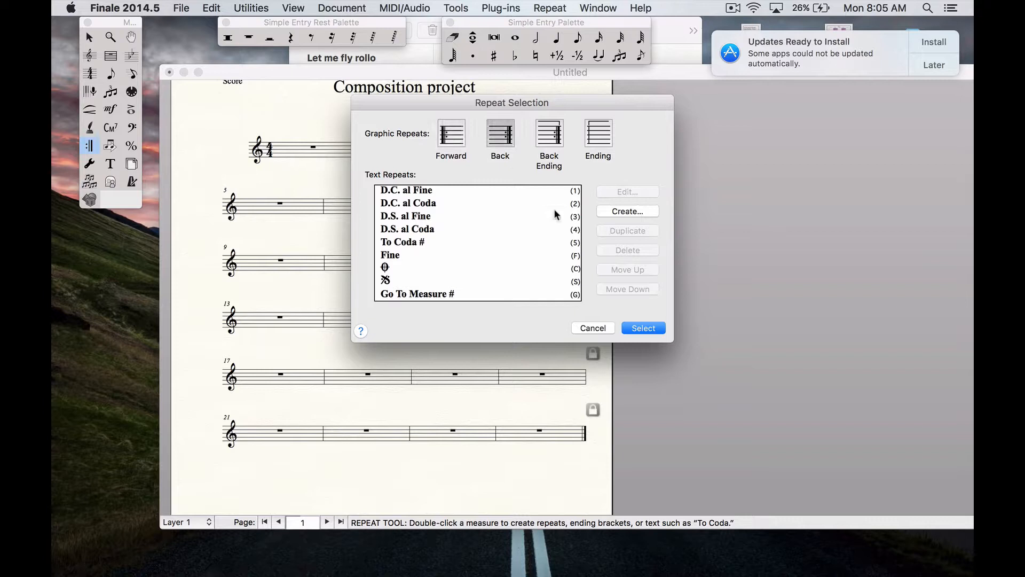
left_click(649, 325)
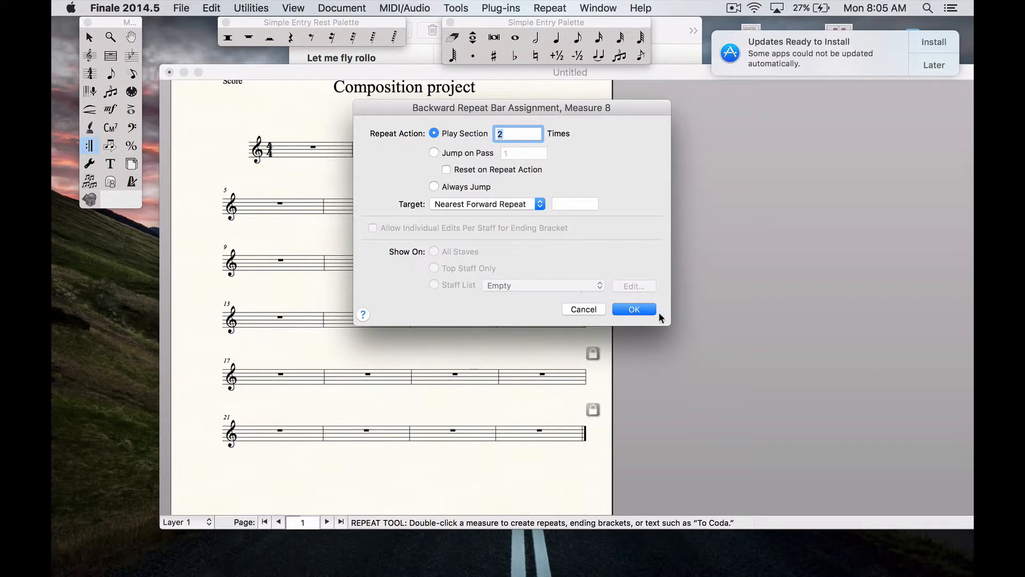
left_click(634, 310)
left_click(662, 262)
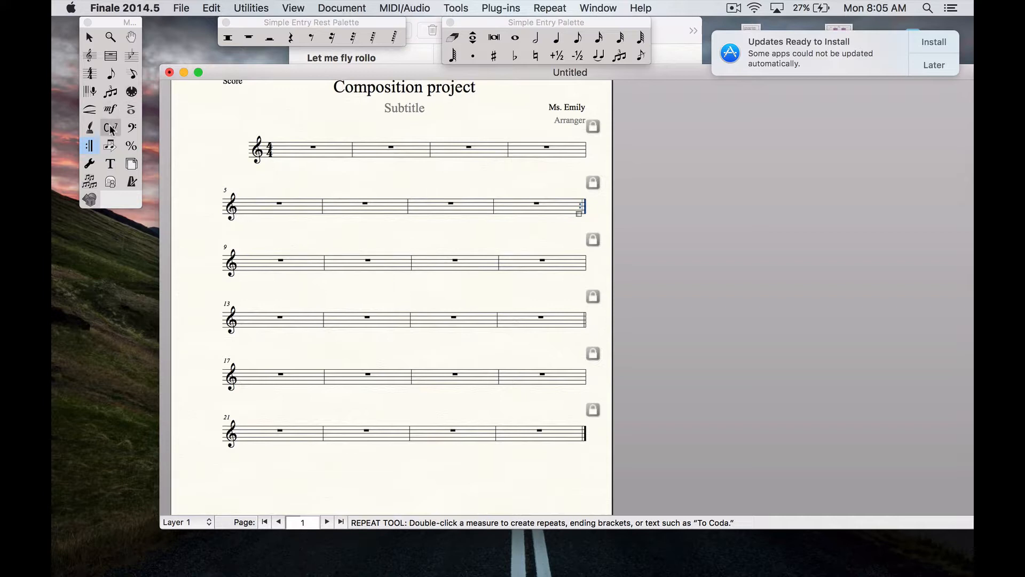
Assign an auto-sequencing rehearsal letter mark to measure 1 and nudge it slightly left
scroll(431, 304, "up", 1)
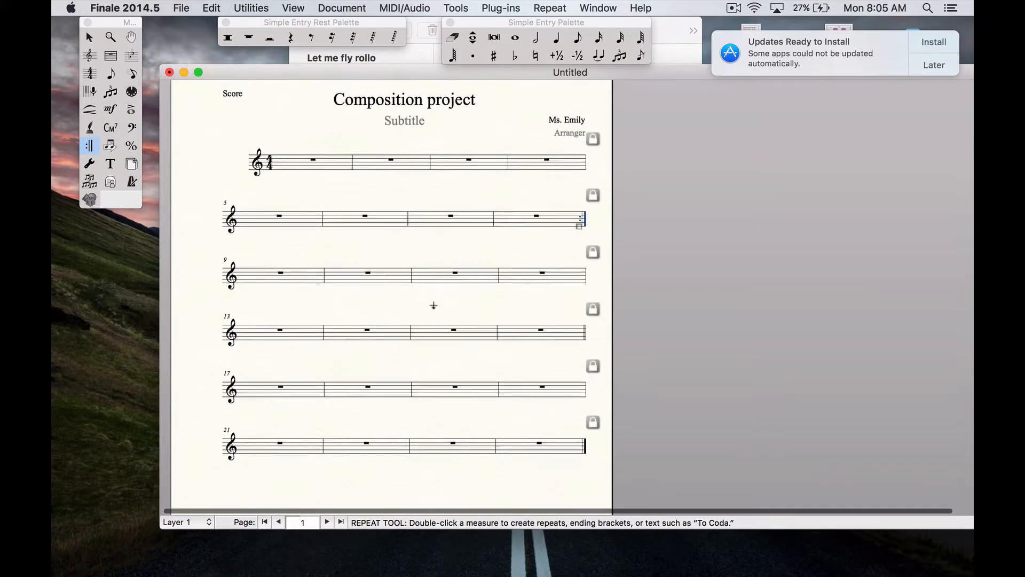
left_click(108, 112)
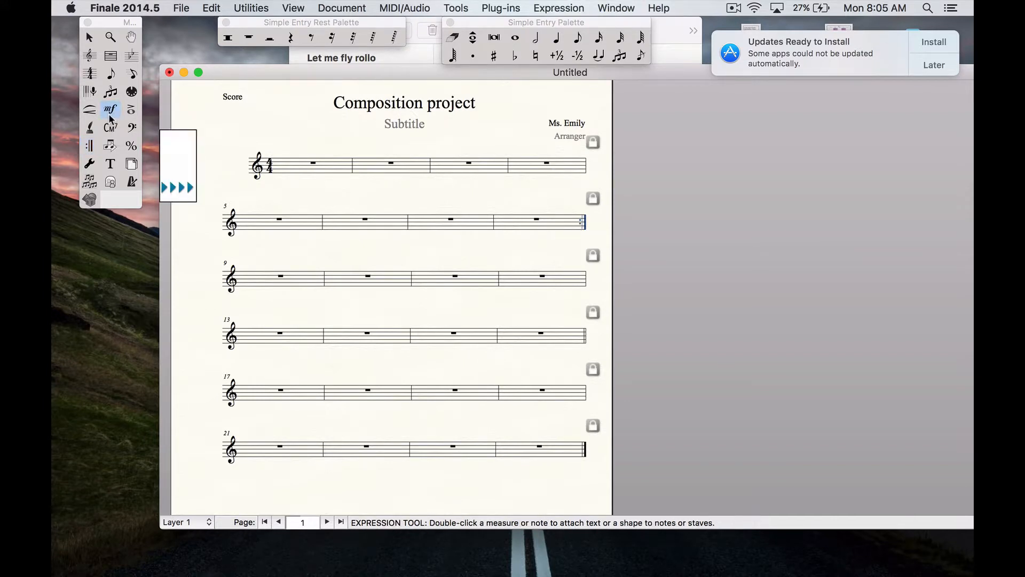
double_click(278, 155)
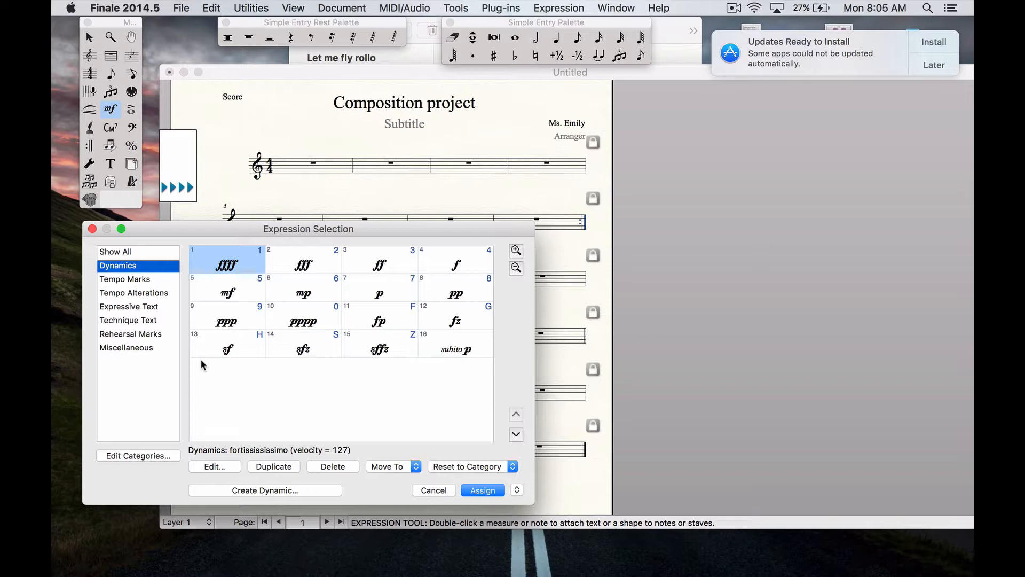
left_click(157, 334)
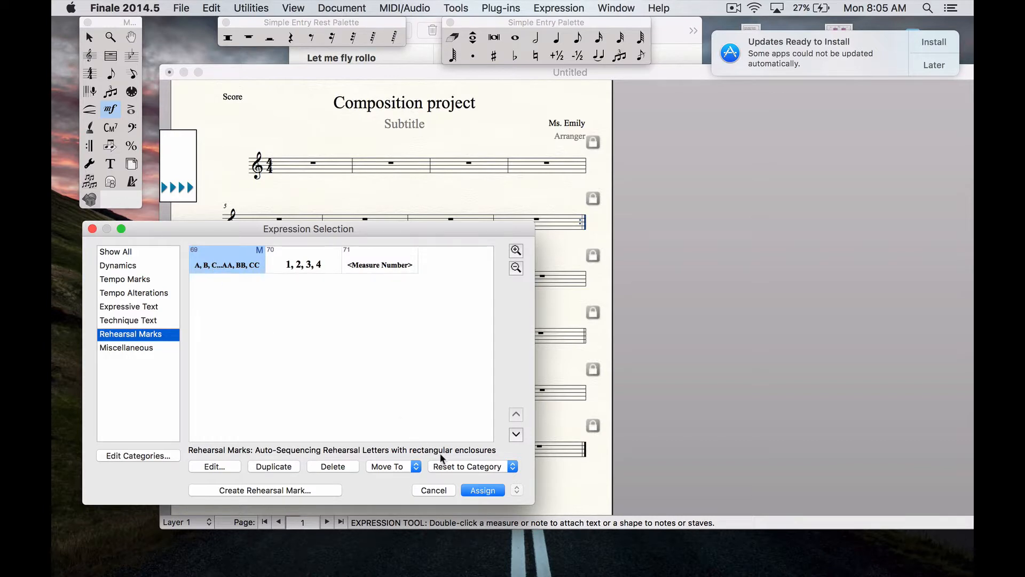
left_click(482, 490)
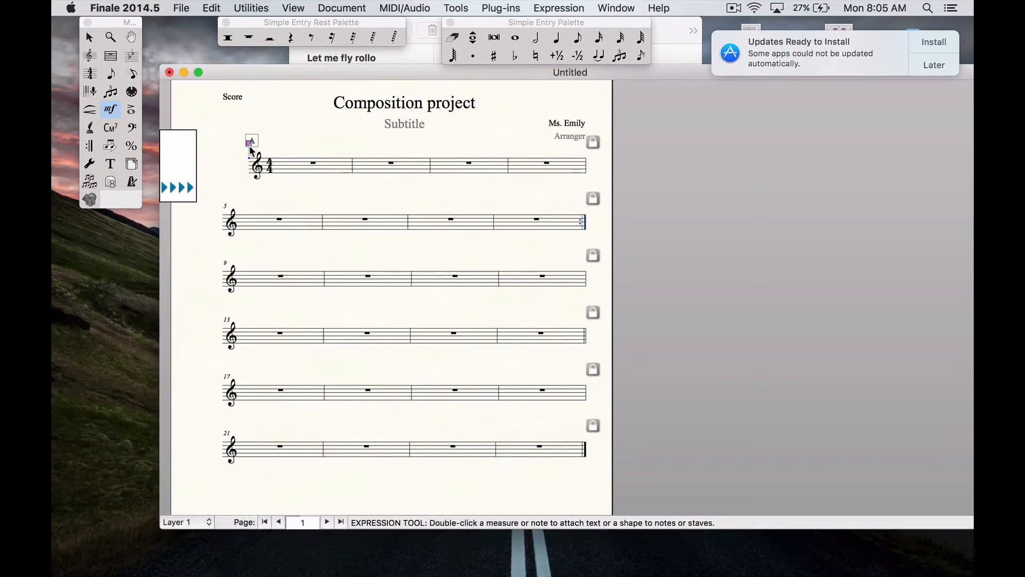
left_click_drag(251, 141, 236, 142)
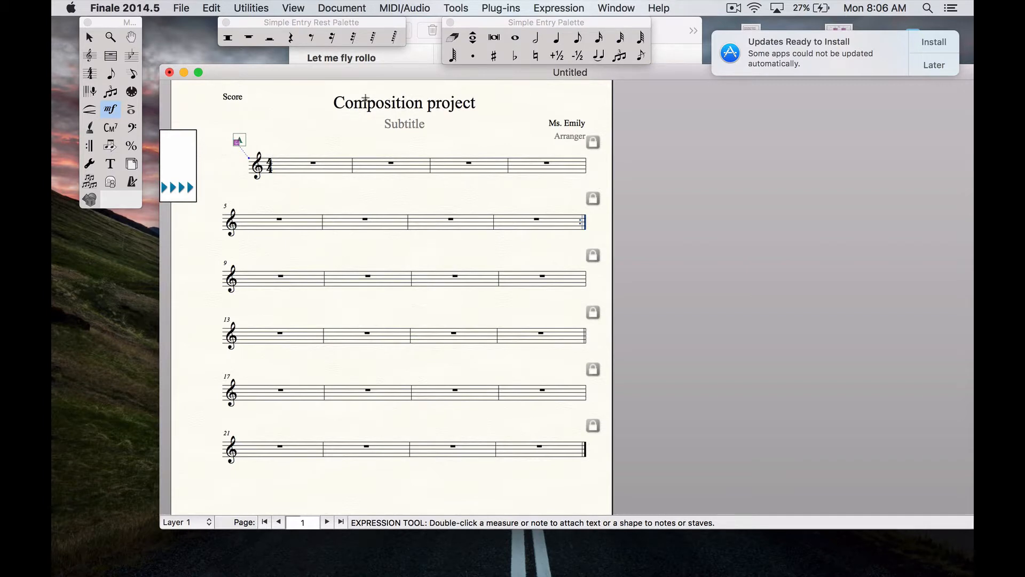
Enter quarter notes through measure 1 and on the first beat of measure 2 with Simple Entry
left_click(111, 76)
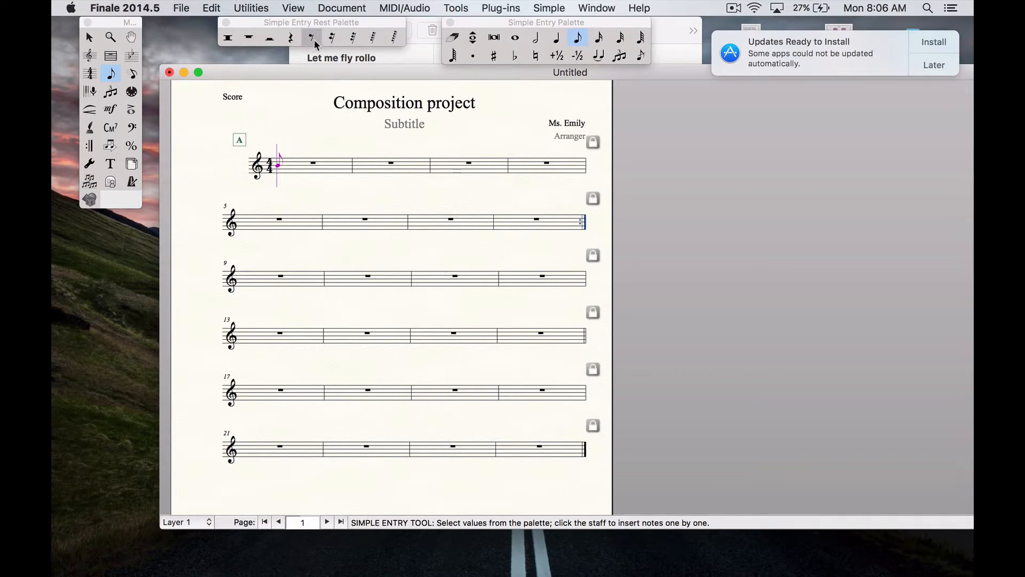
left_click(557, 39)
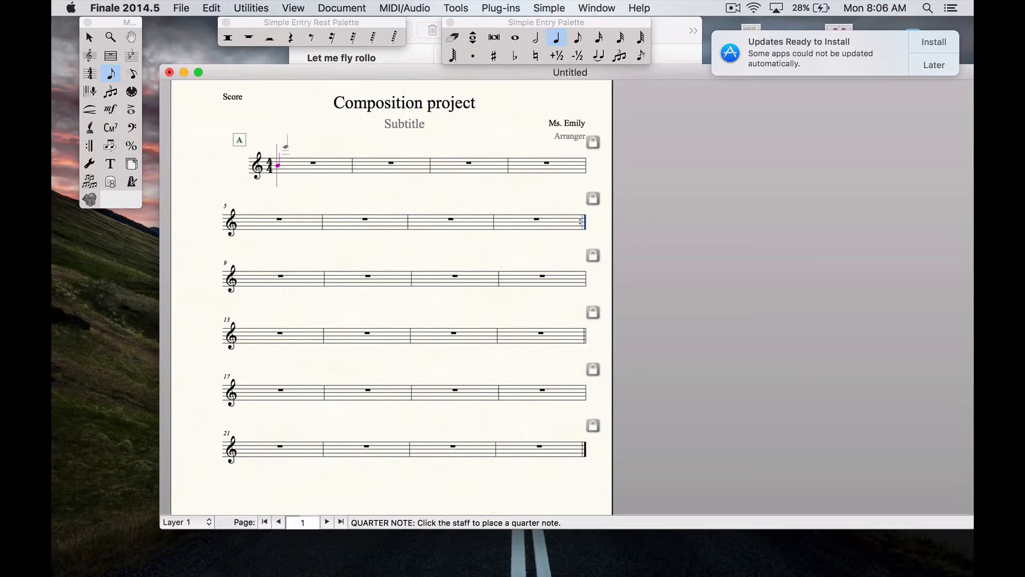
left_click(283, 169)
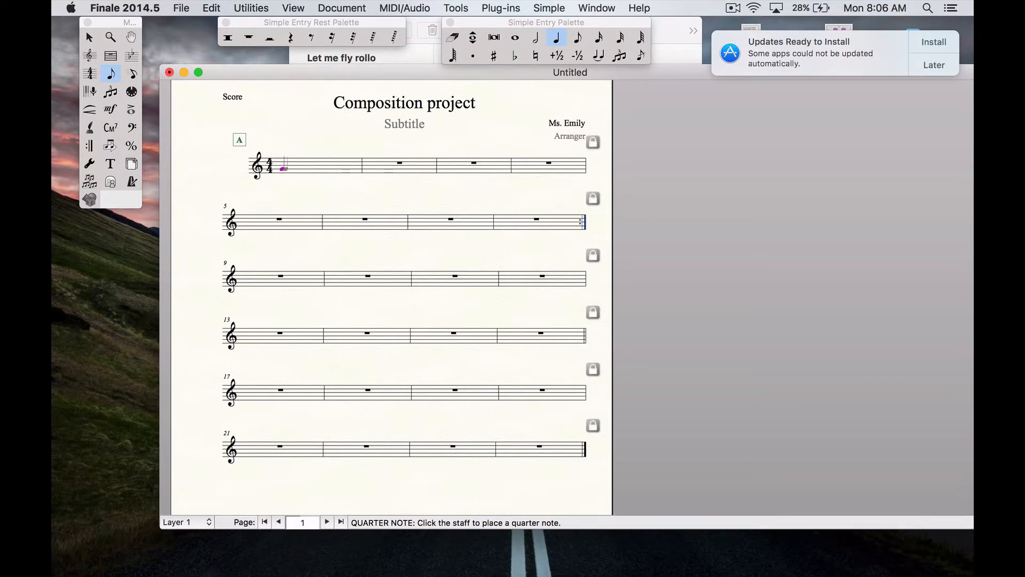
left_click(305, 167)
left_click(330, 165)
left_click(392, 172)
Open the Playback Controls, move them beside the score, and start then stop playback
left_click(595, 7)
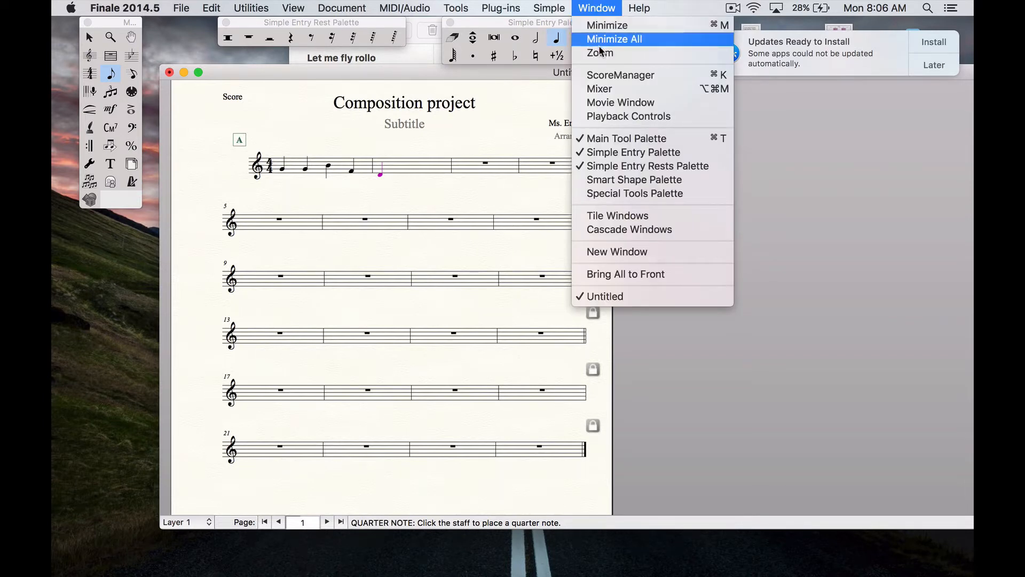
left_click(596, 117)
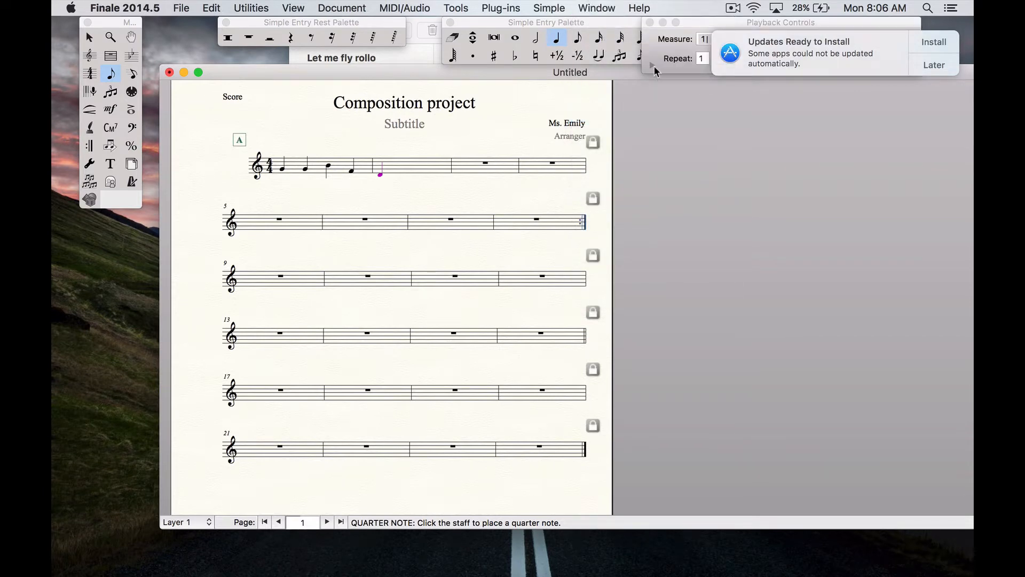
left_click_drag(690, 28, 639, 156)
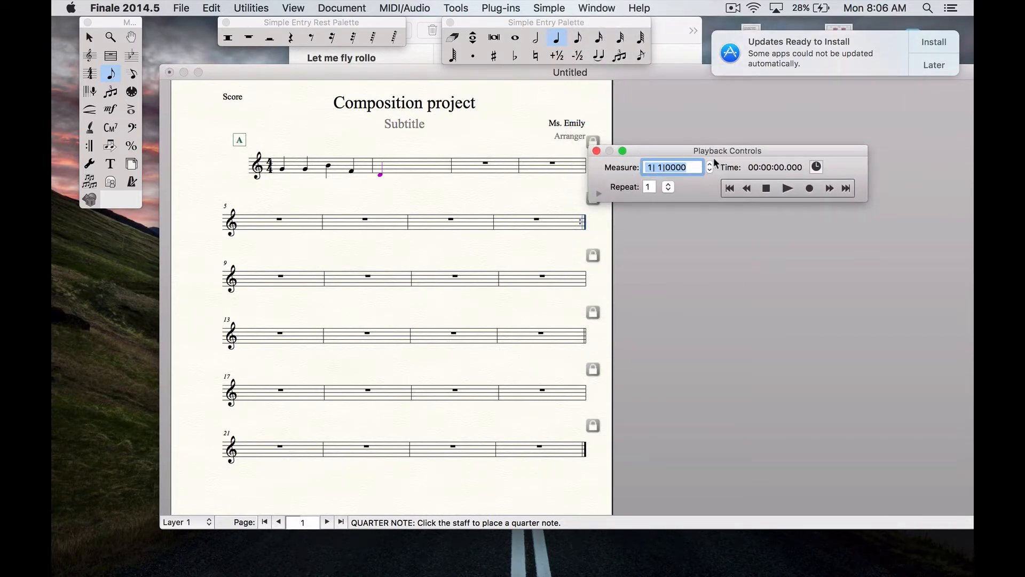
left_click(787, 189)
left_click(764, 189)
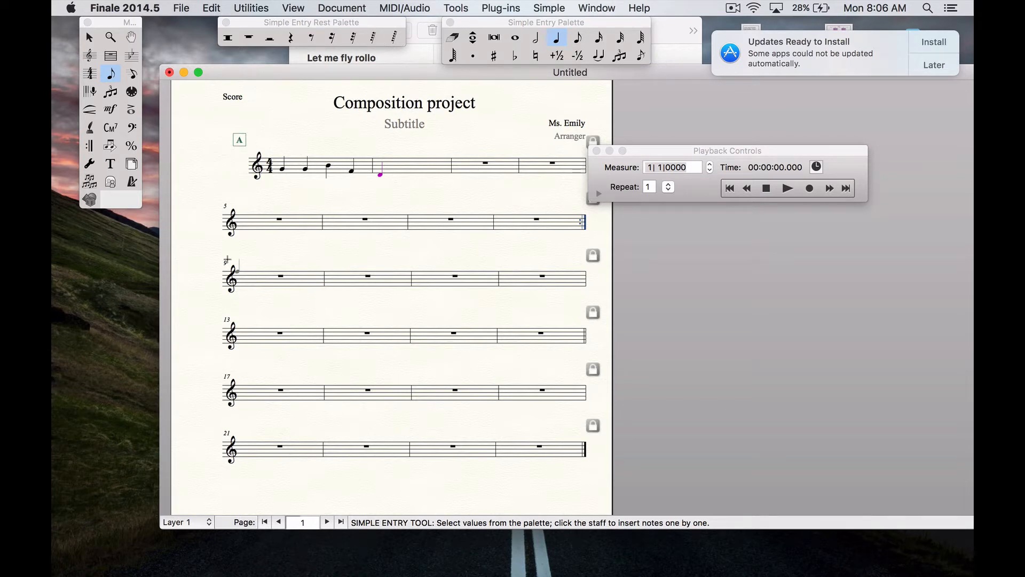
Draw a crescendo hairpin under the notes of measure 1 with the Smart Shape tool and lower it slightly
left_click(90, 110)
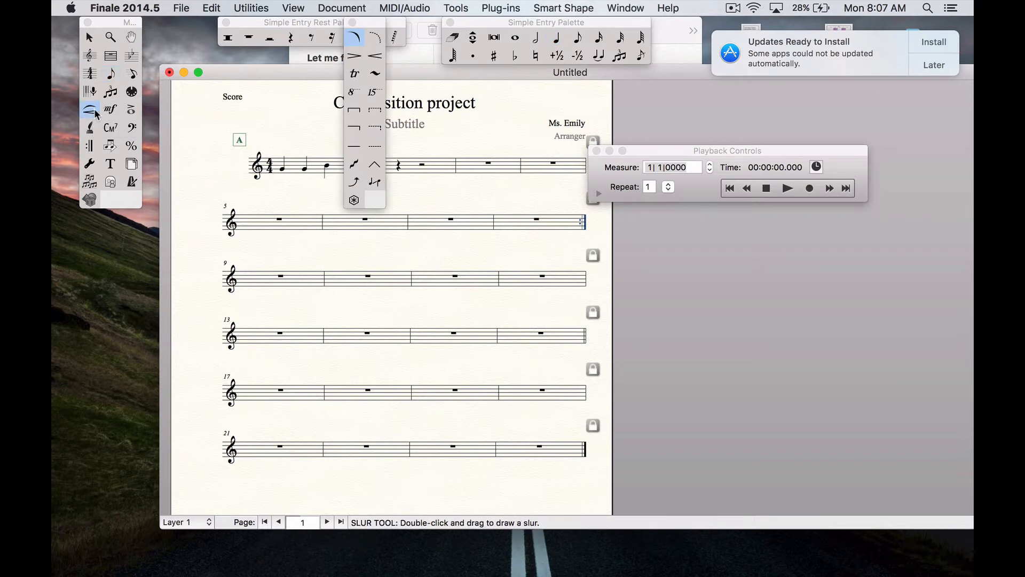
left_click(373, 57)
left_click_drag(364, 24, 155, 145)
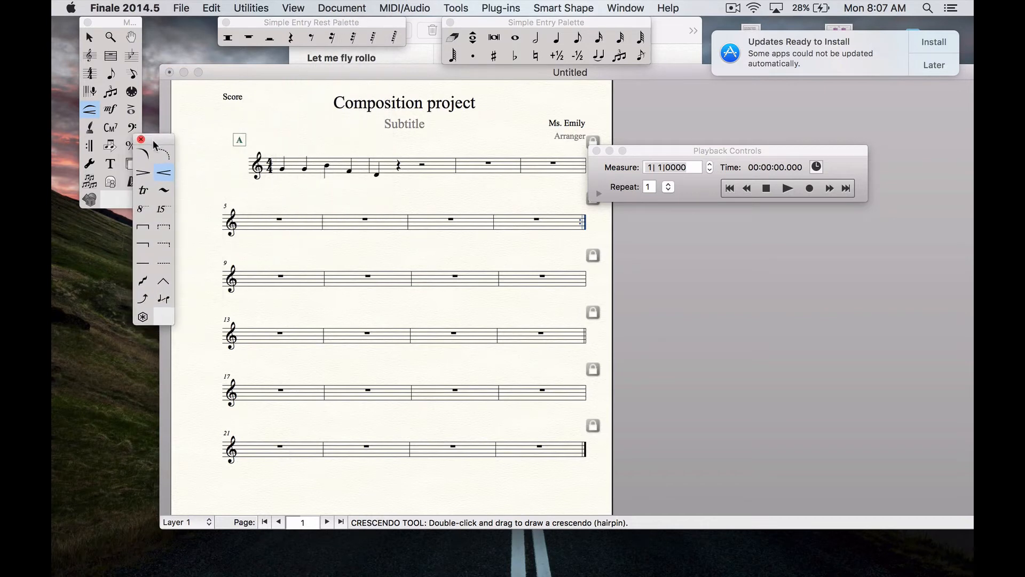
left_click(270, 180)
double_click(278, 185)
left_click_drag(279, 185, 366, 193)
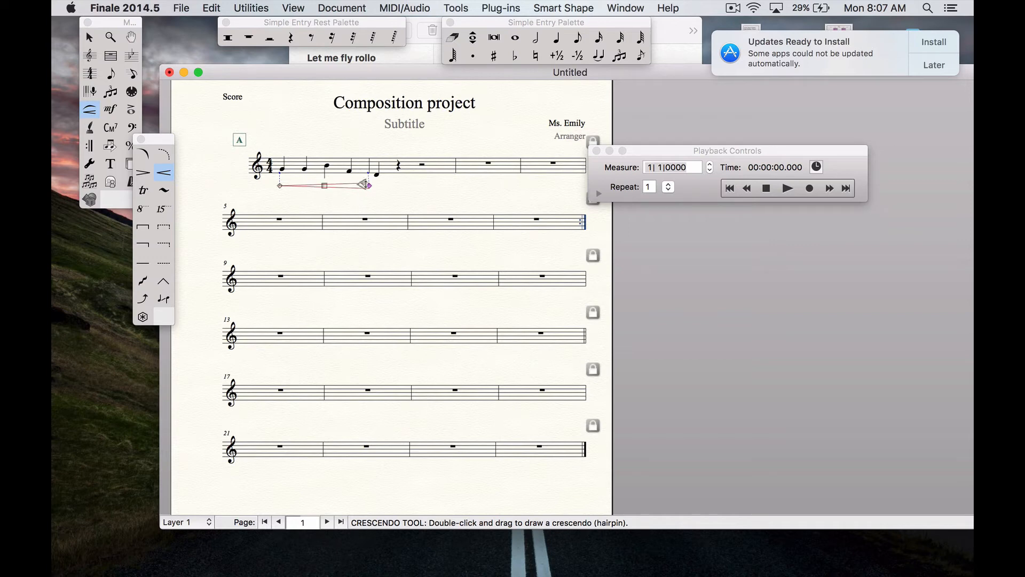
left_click_drag(365, 184, 324, 200)
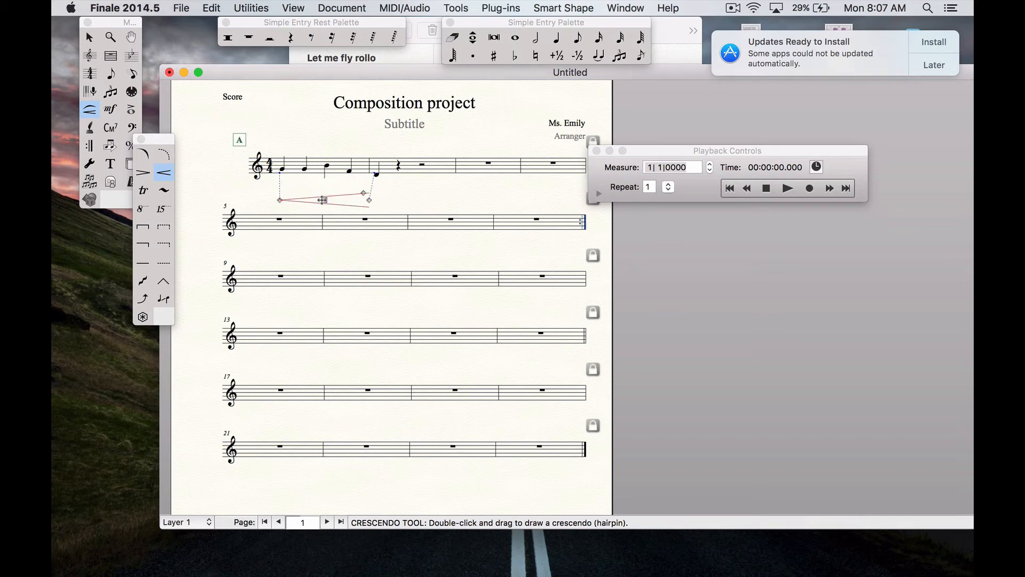
Enter the lyrics "Mus-ic is so fun" under the notes of measure 1 with the Lyrics tool
left_click(92, 132)
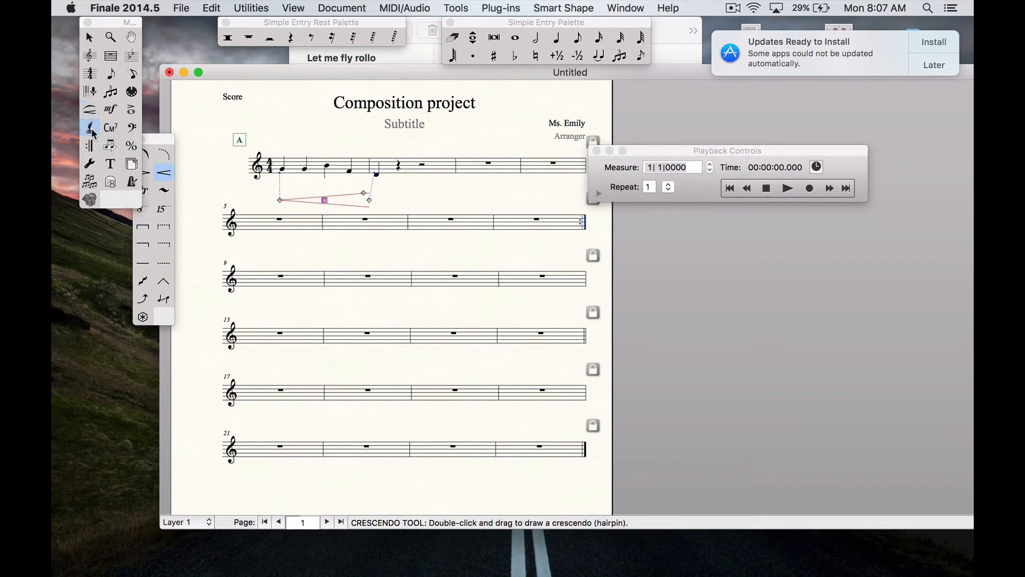
left_click(285, 187)
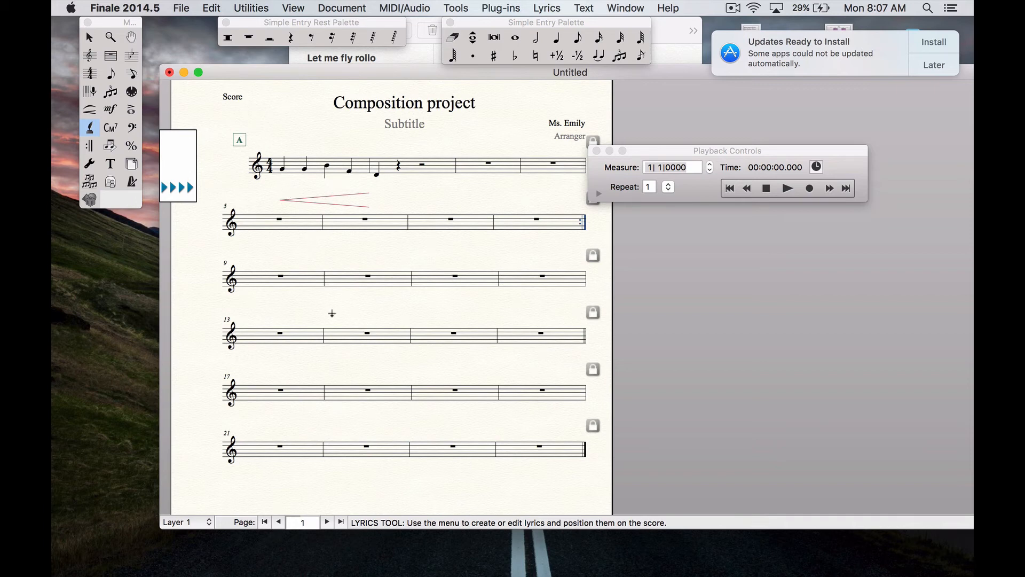
type("Mus - ic is so fun")
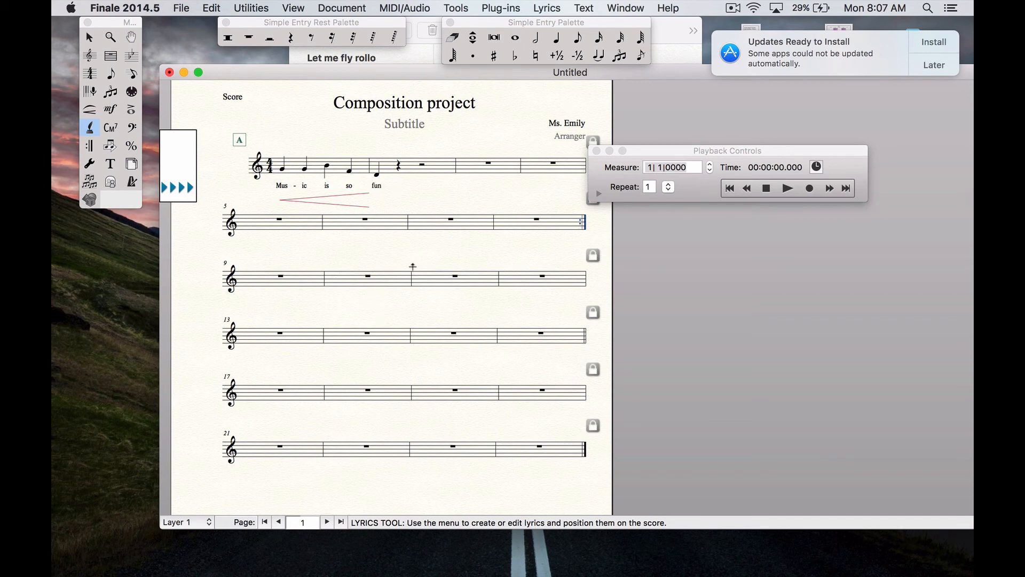
left_click(474, 253)
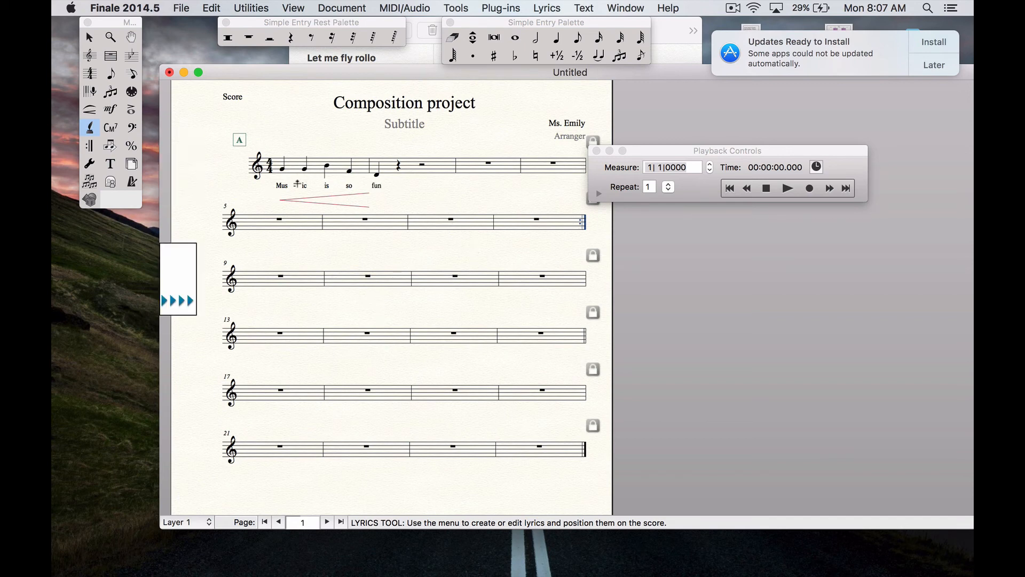